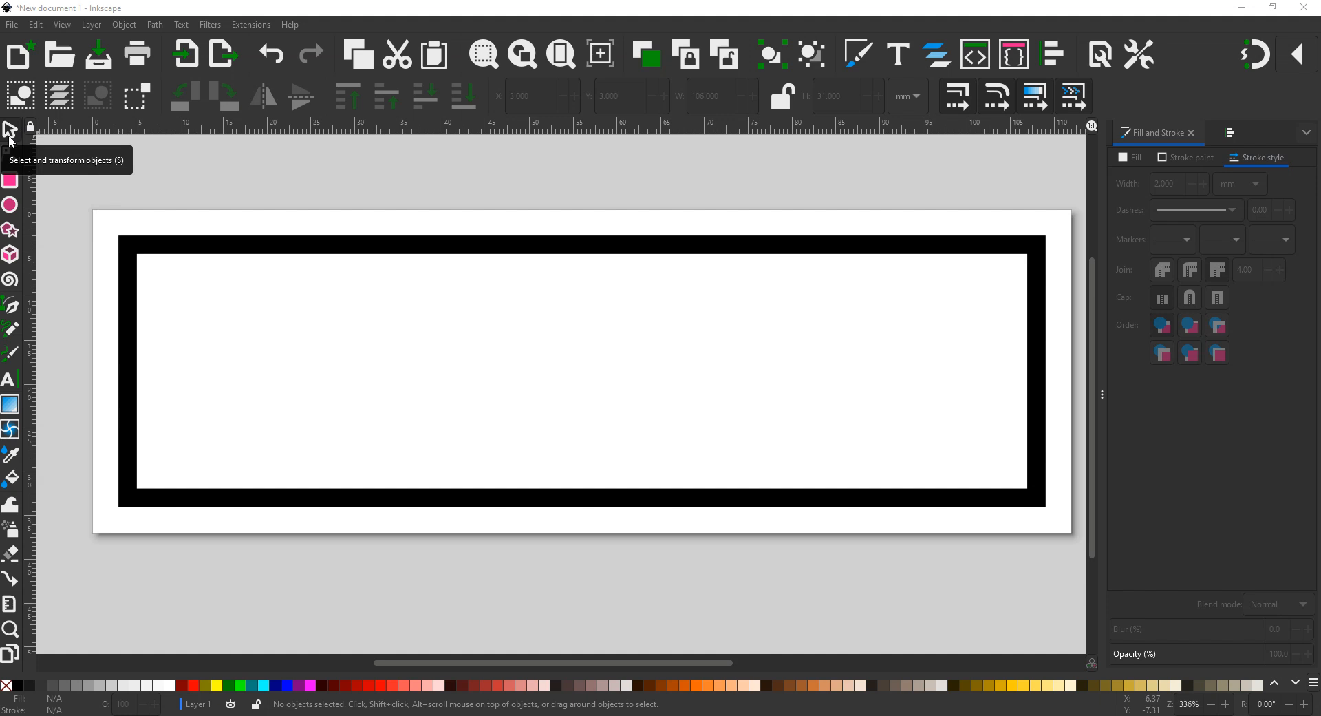
Step: Add the text "I Woodwork" inside the black frame, leaving three spaces between the two words
{"action": "left_click", "coordinate": [10, 380]}
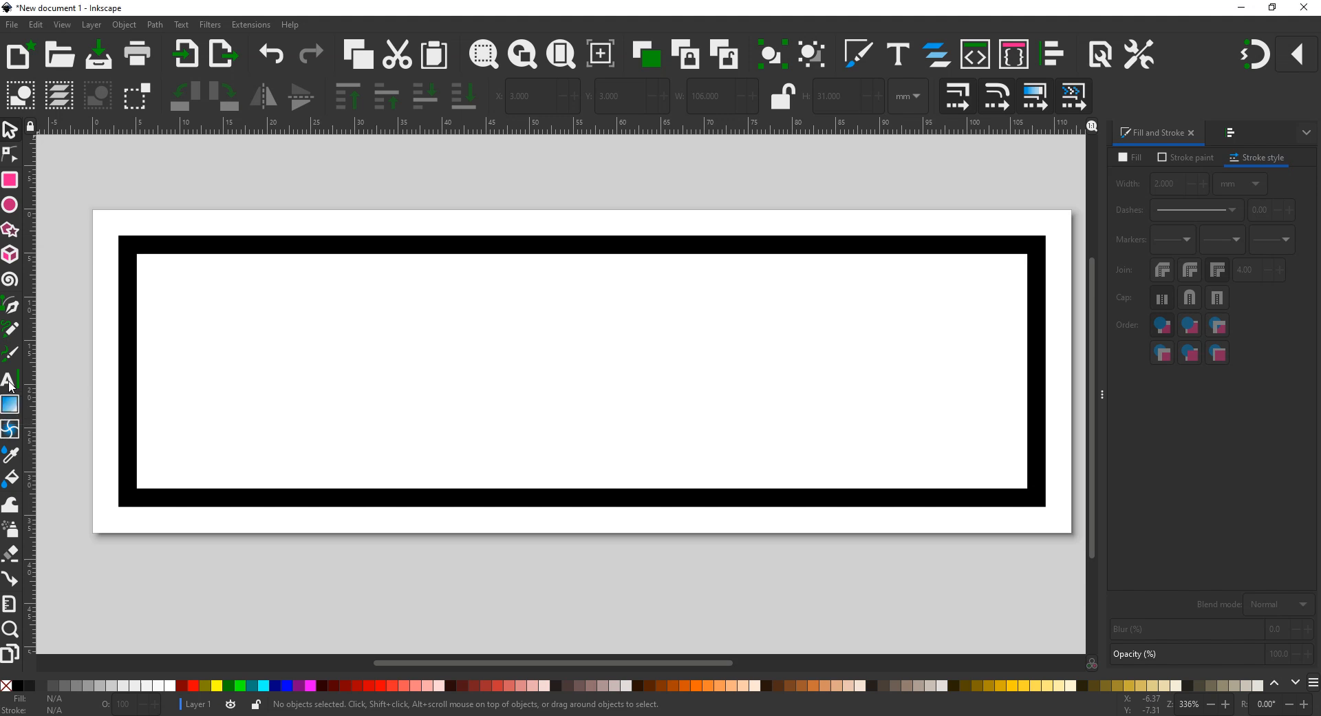
{"action": "left_click", "coordinate": [186, 405]}
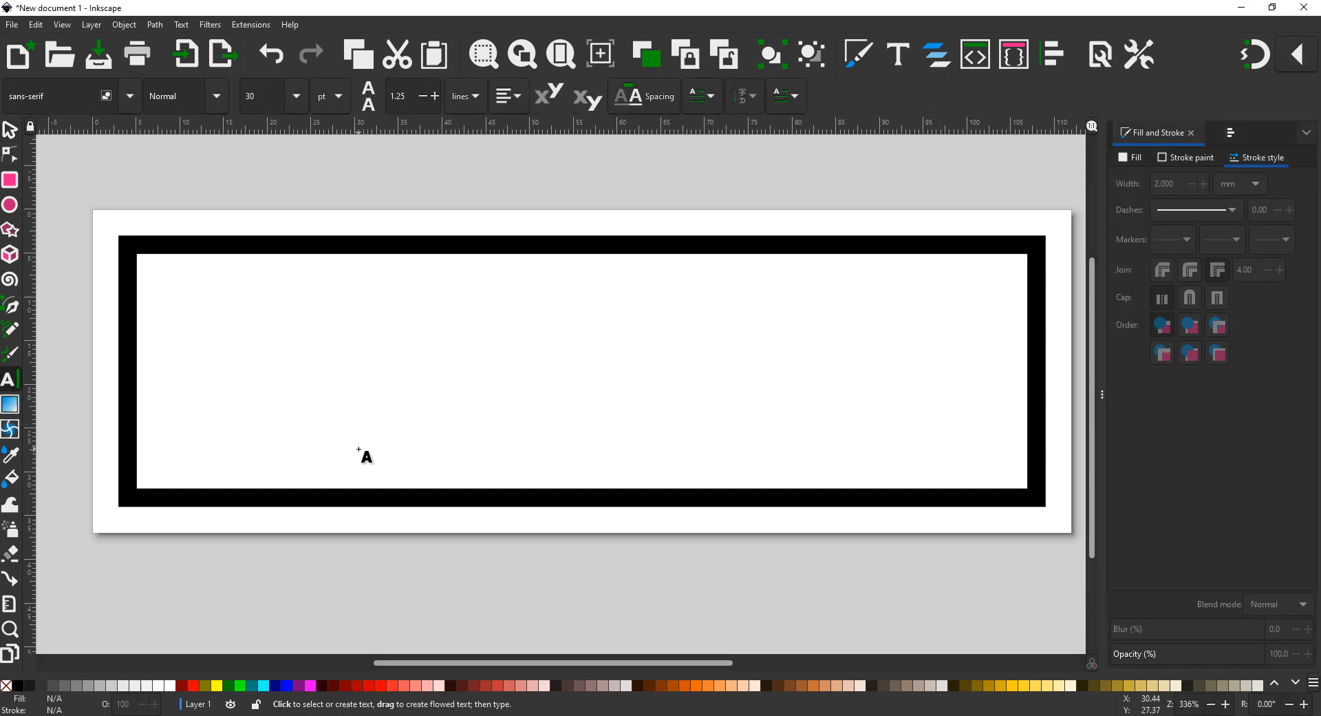
{"action": "type", "text": "I "}
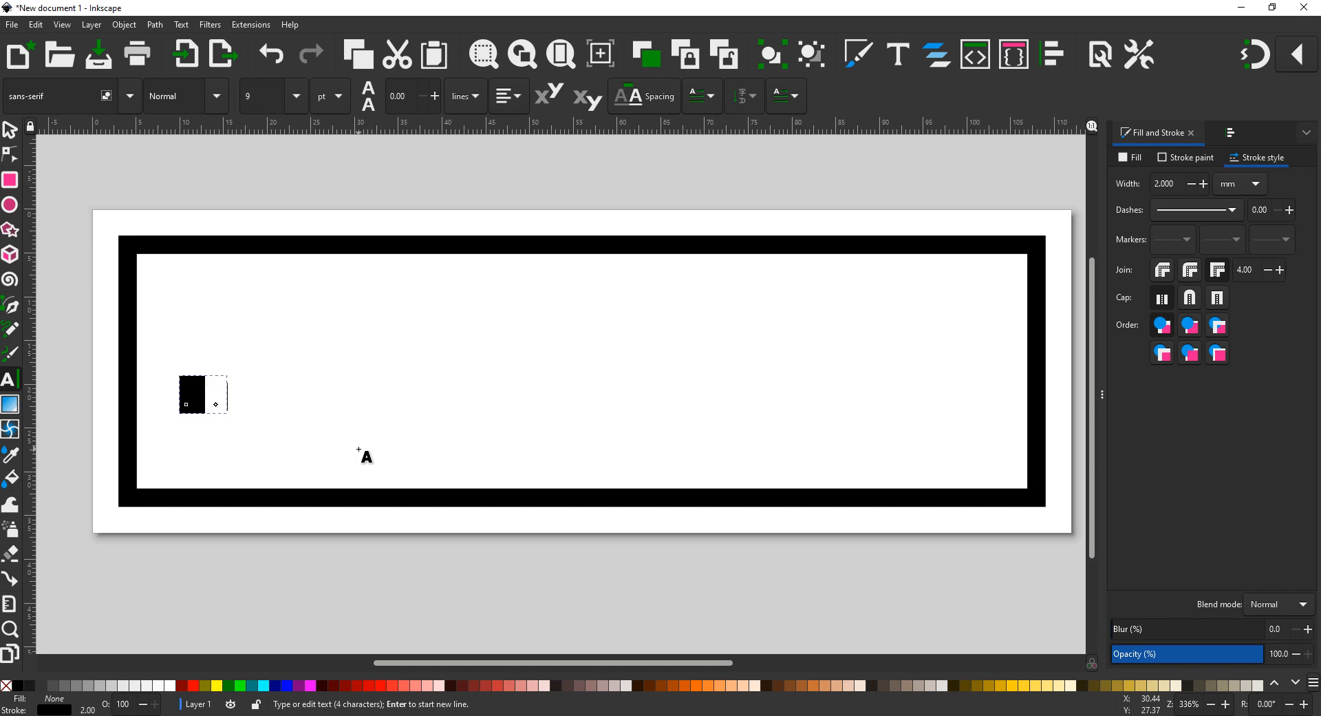
{"action": "type", "text": "  Woodwork"}
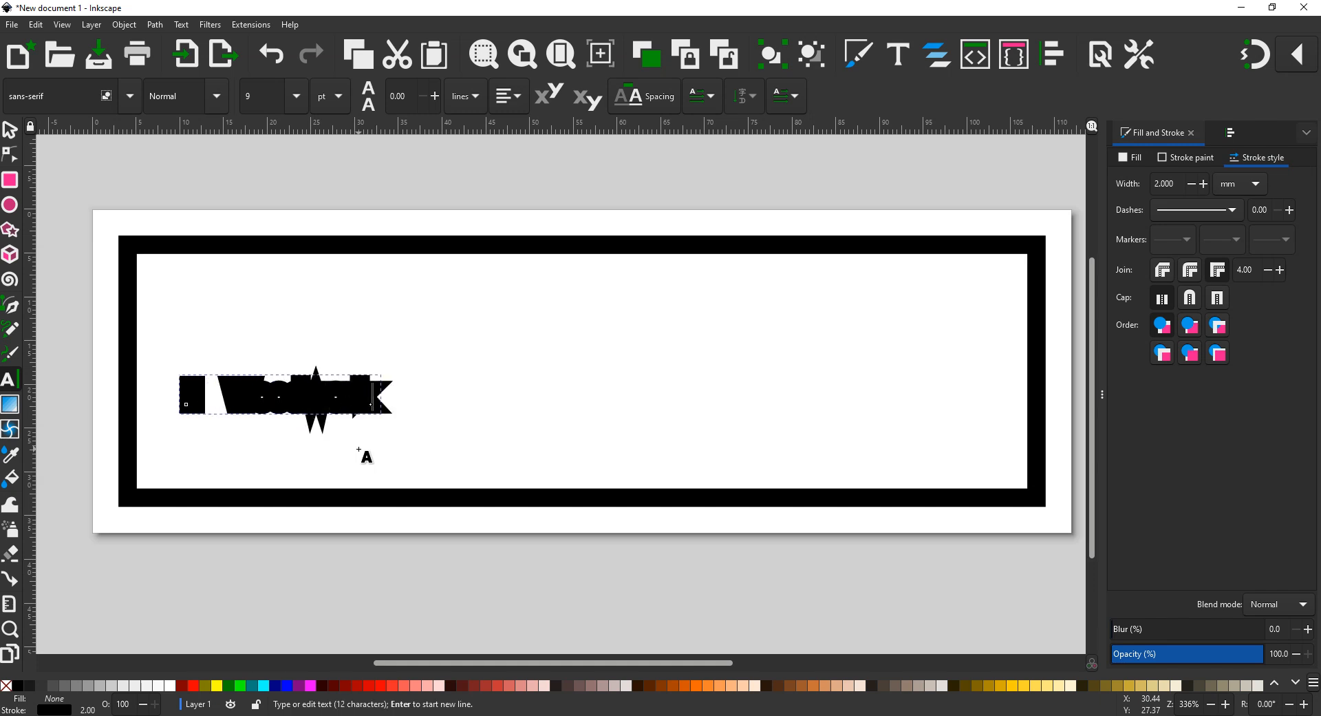
Step: Set the stroke width of the "I Woodwork" text to 0.025 mm and deselect it
{"action": "left_click", "coordinate": [11, 131]}
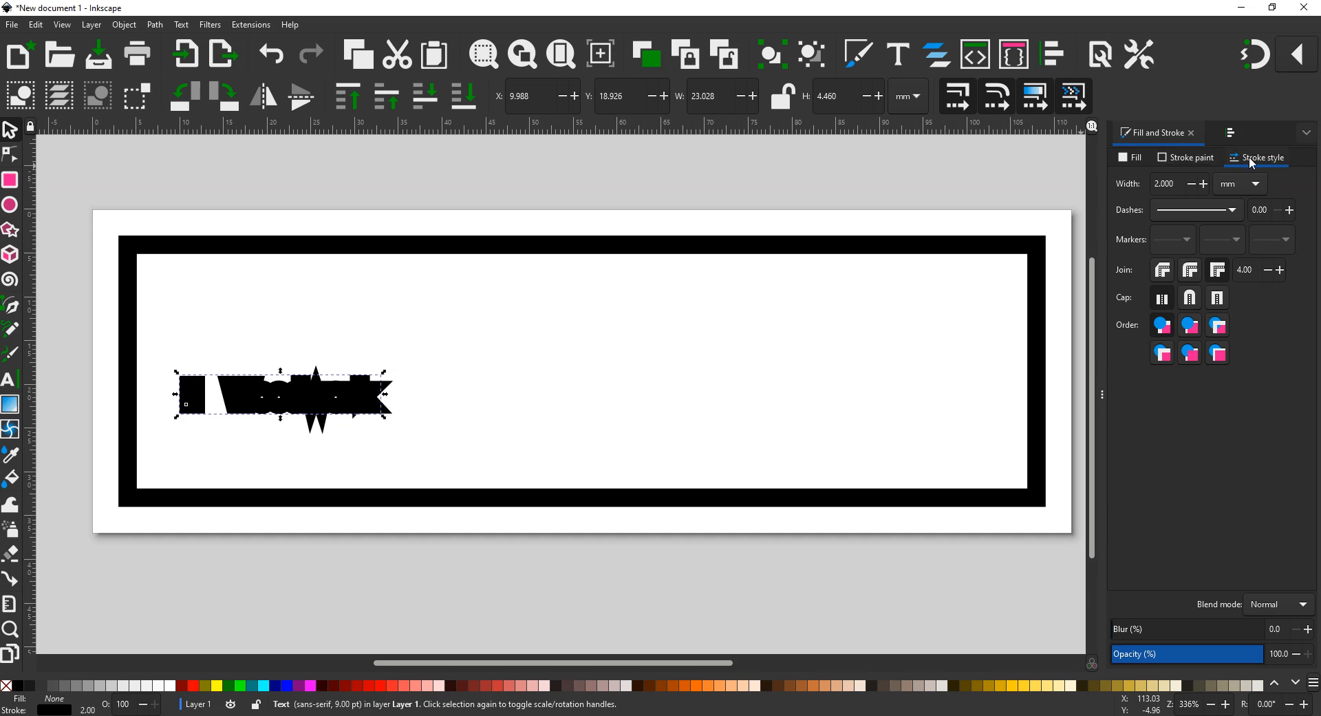
{"action": "left_click_drag", "start_coordinate": [1178, 184], "coordinate": [1145, 183]}
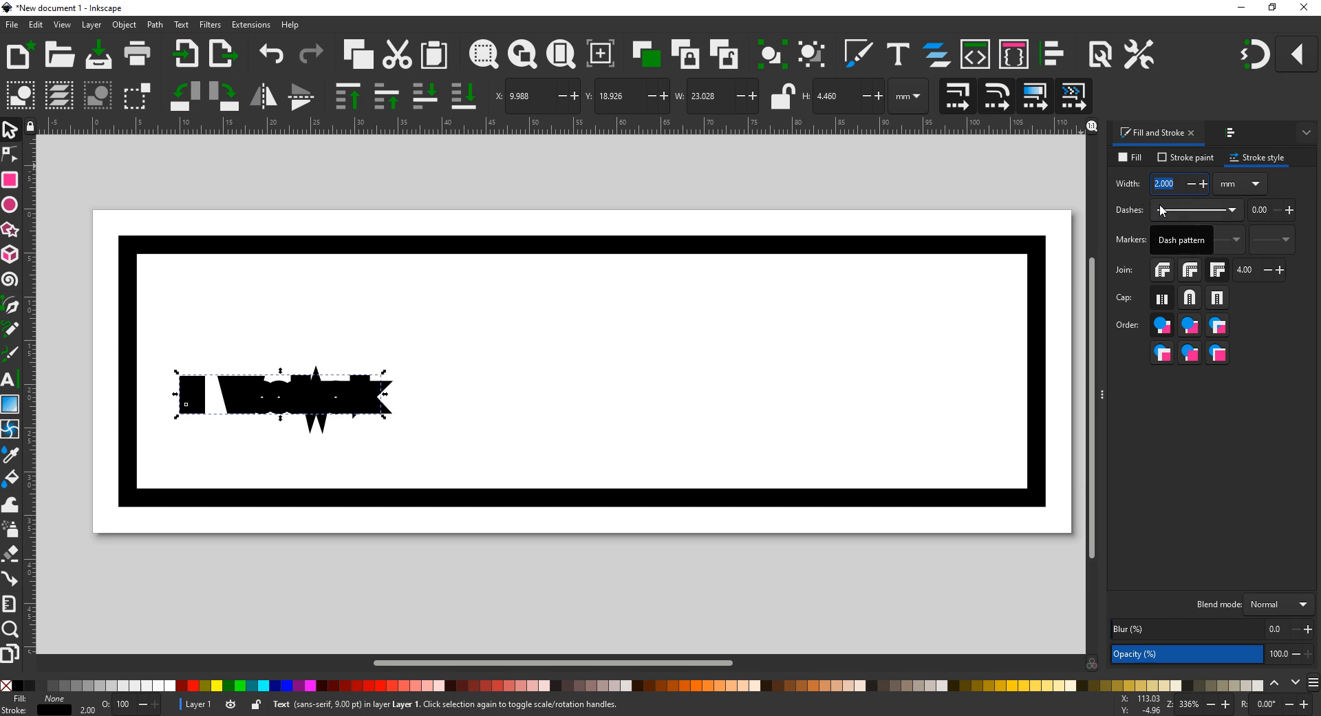
{"action": "type", "text": ".025"}
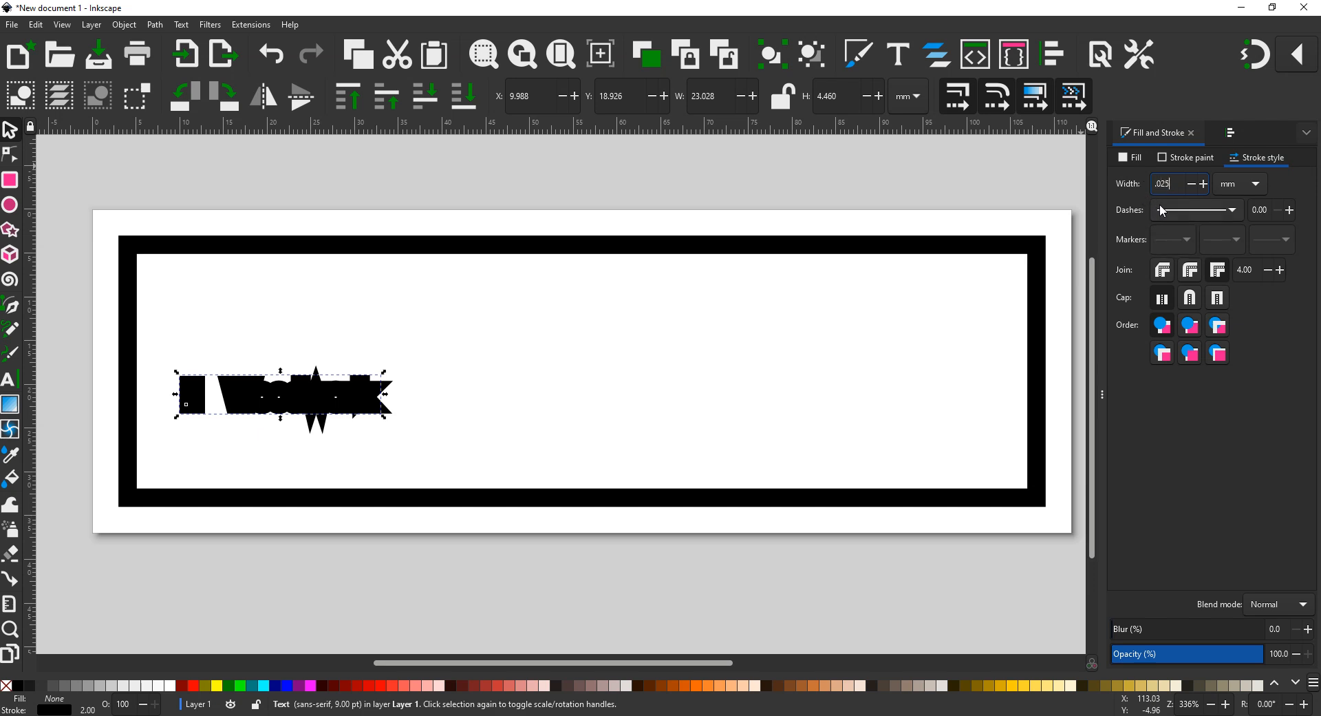
{"action": "key", "text": "Return"}
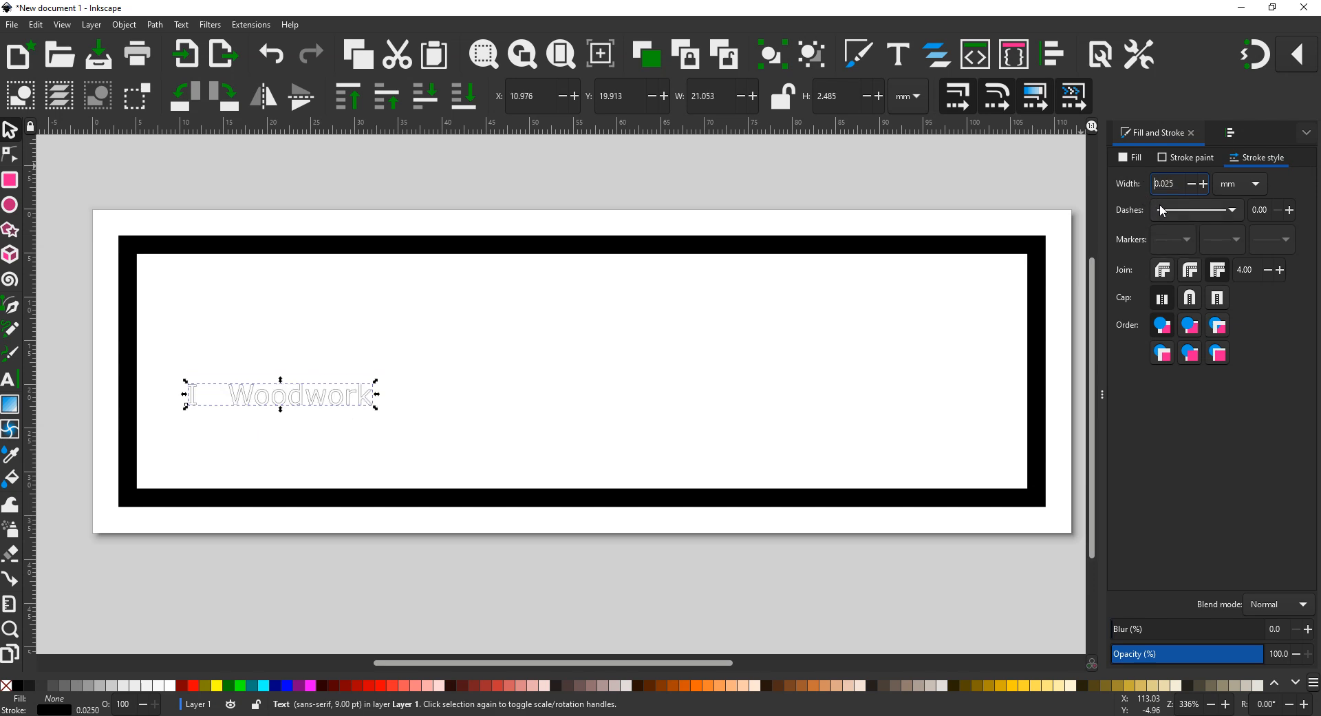
{"action": "left_click", "coordinate": [299, 454]}
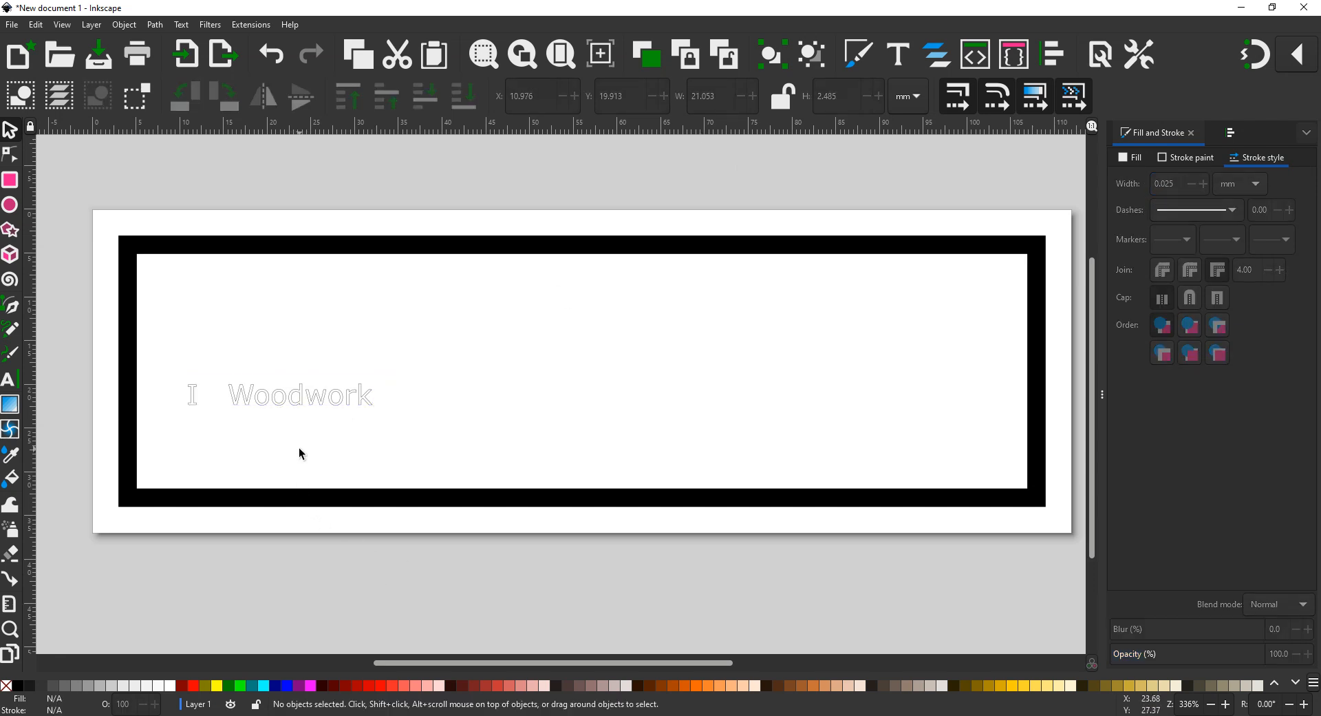
{"action": "left_click", "coordinate": [292, 407]}
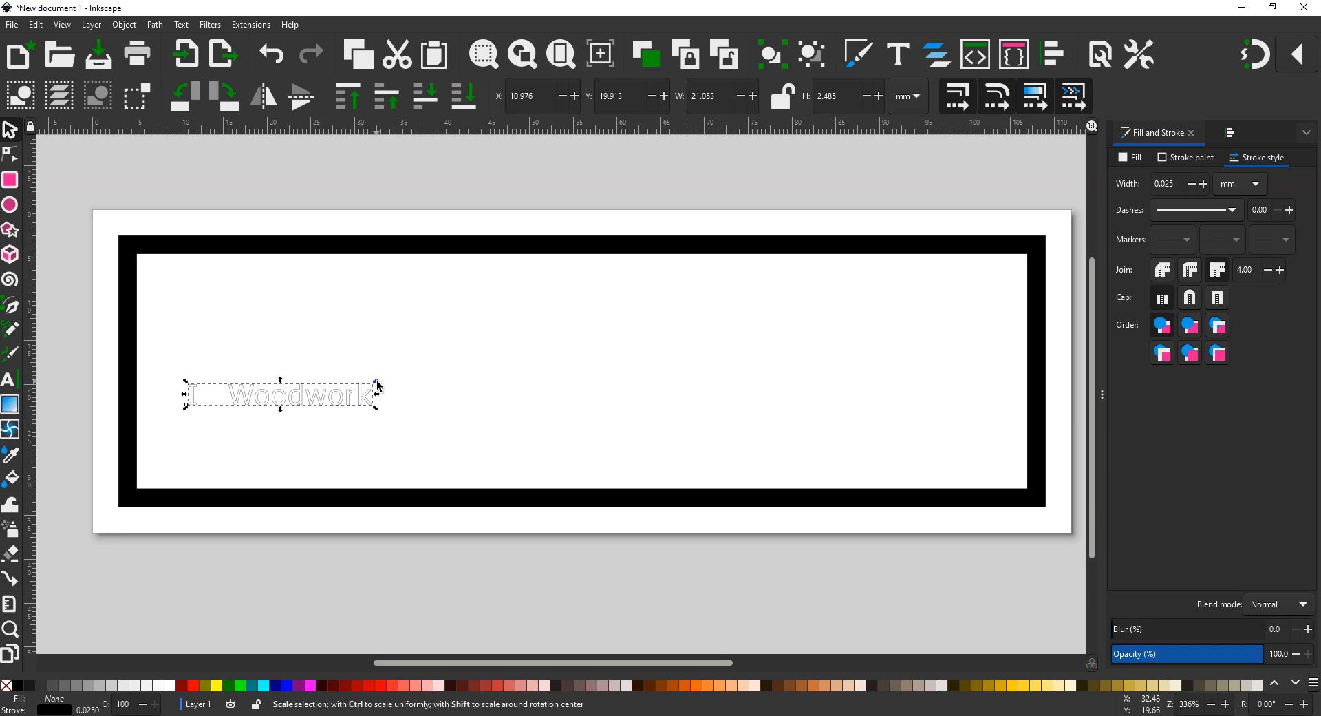
{"action": "left_click_drag", "start_coordinate": [377, 382], "coordinate": [666, 309]}
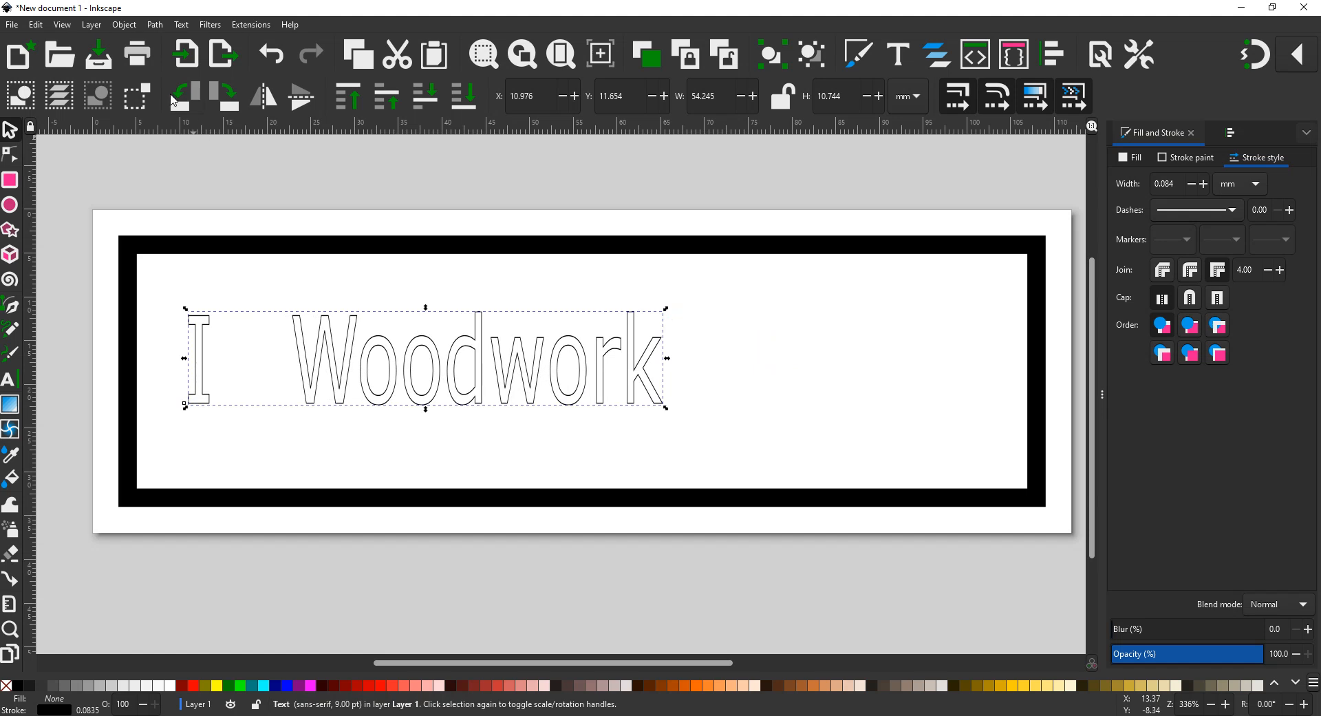
{"action": "left_click", "coordinate": [274, 57]}
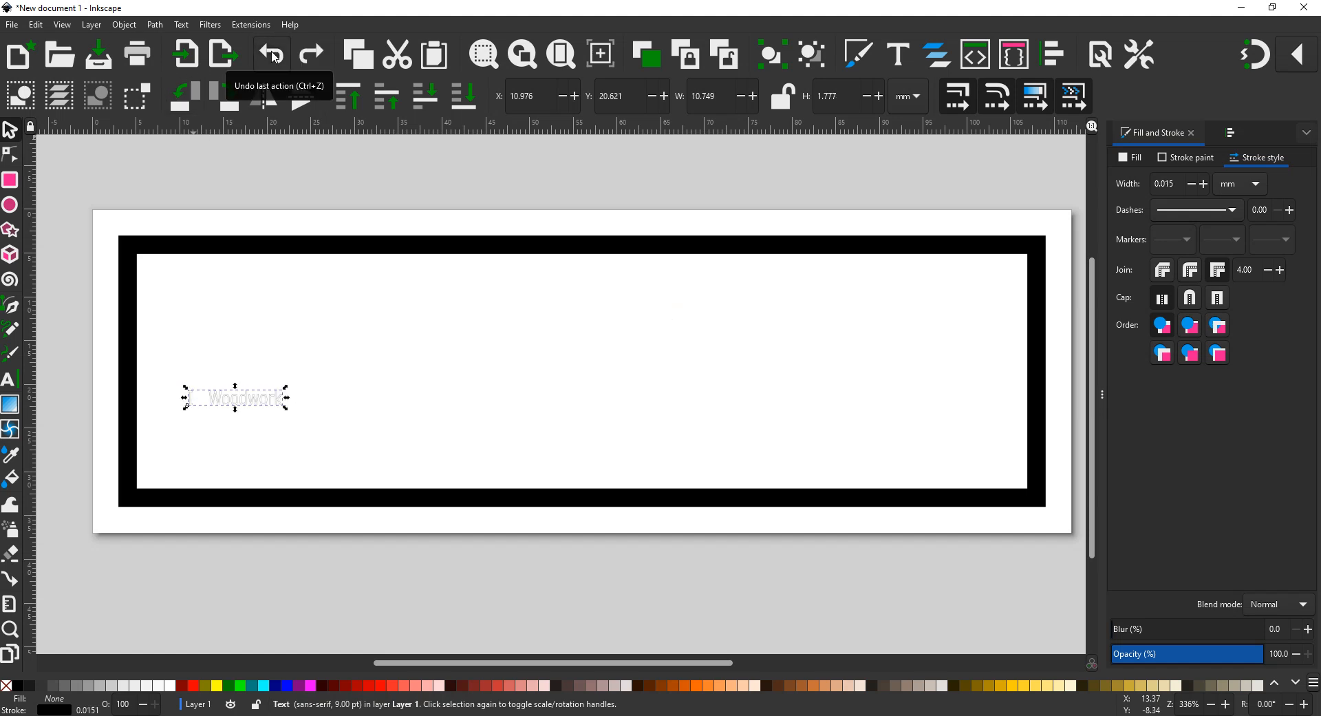
{"action": "left_click", "coordinate": [274, 57]}
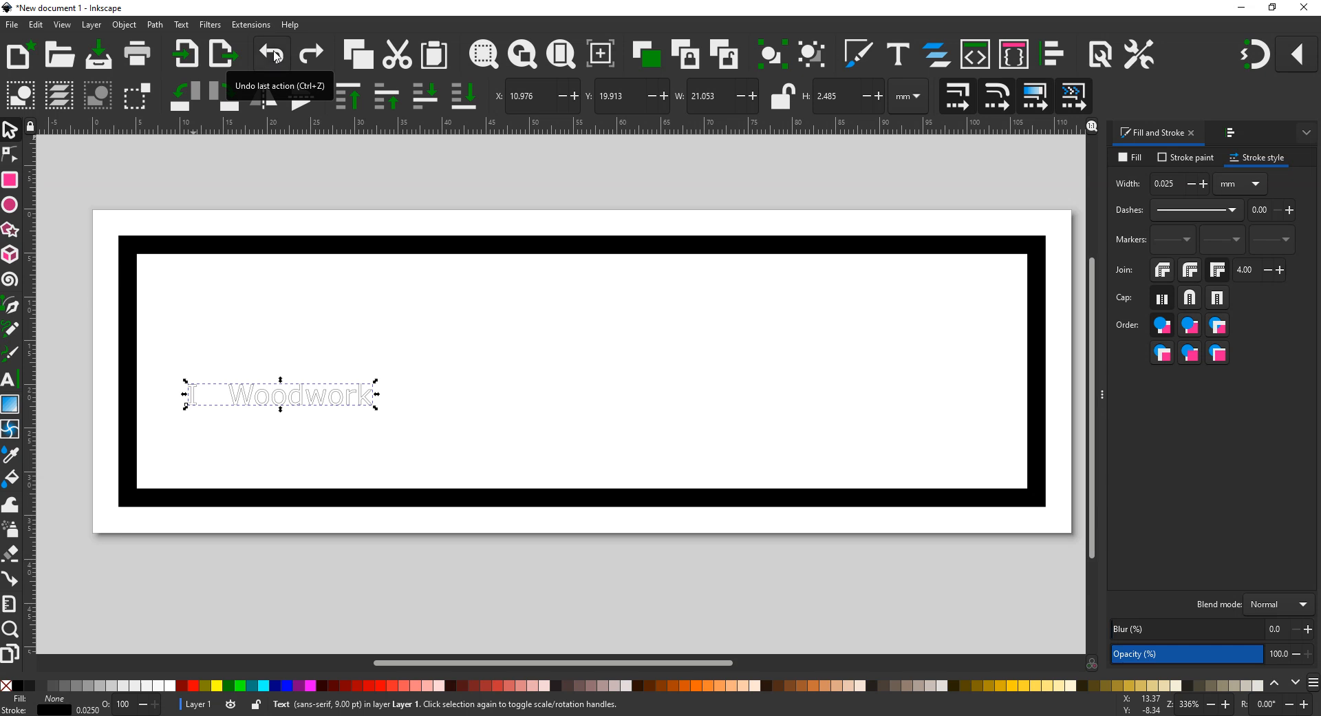
{"action": "left_click", "coordinate": [275, 57]}
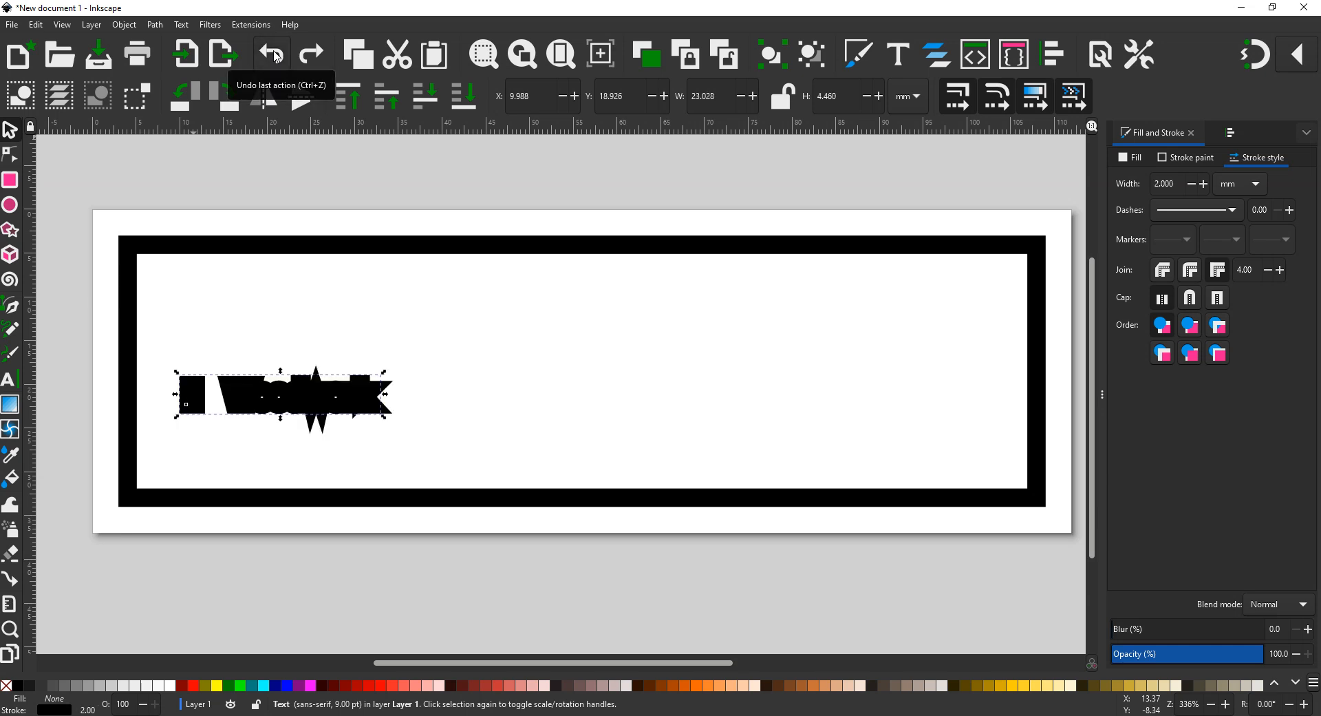
{"action": "left_click", "coordinate": [311, 57]}
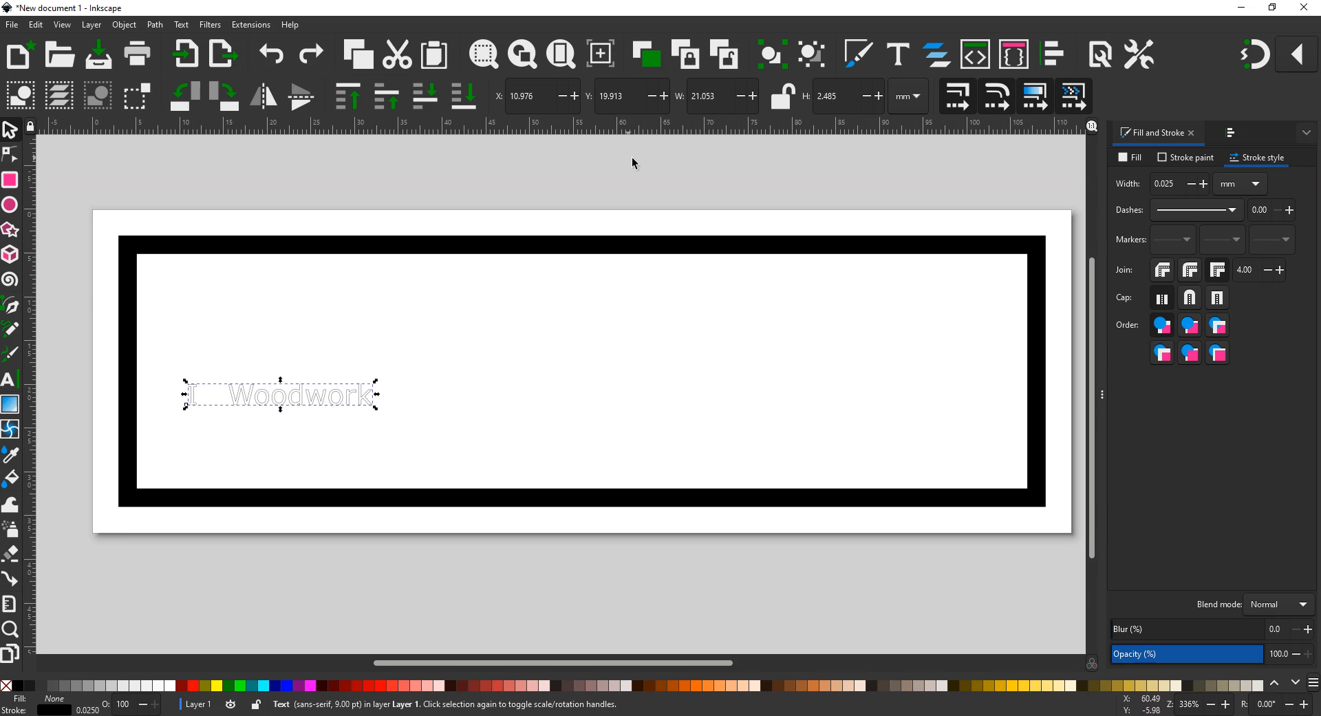
Step: Lock the width-to-height ratio and scale the text up proportionally to about 92 mm wide across the frame
{"action": "left_click", "coordinate": [783, 101]}
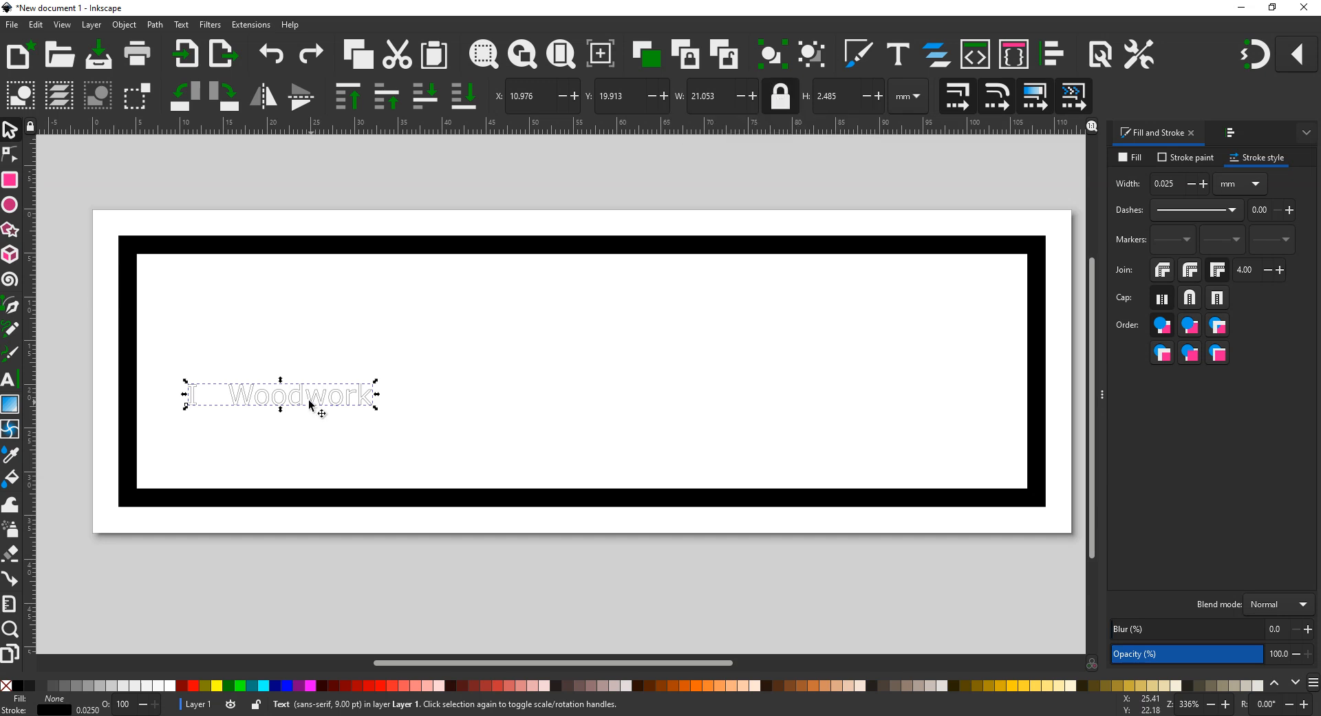
{"action": "left_click_drag", "start_coordinate": [372, 382], "coordinate": [409, 319]}
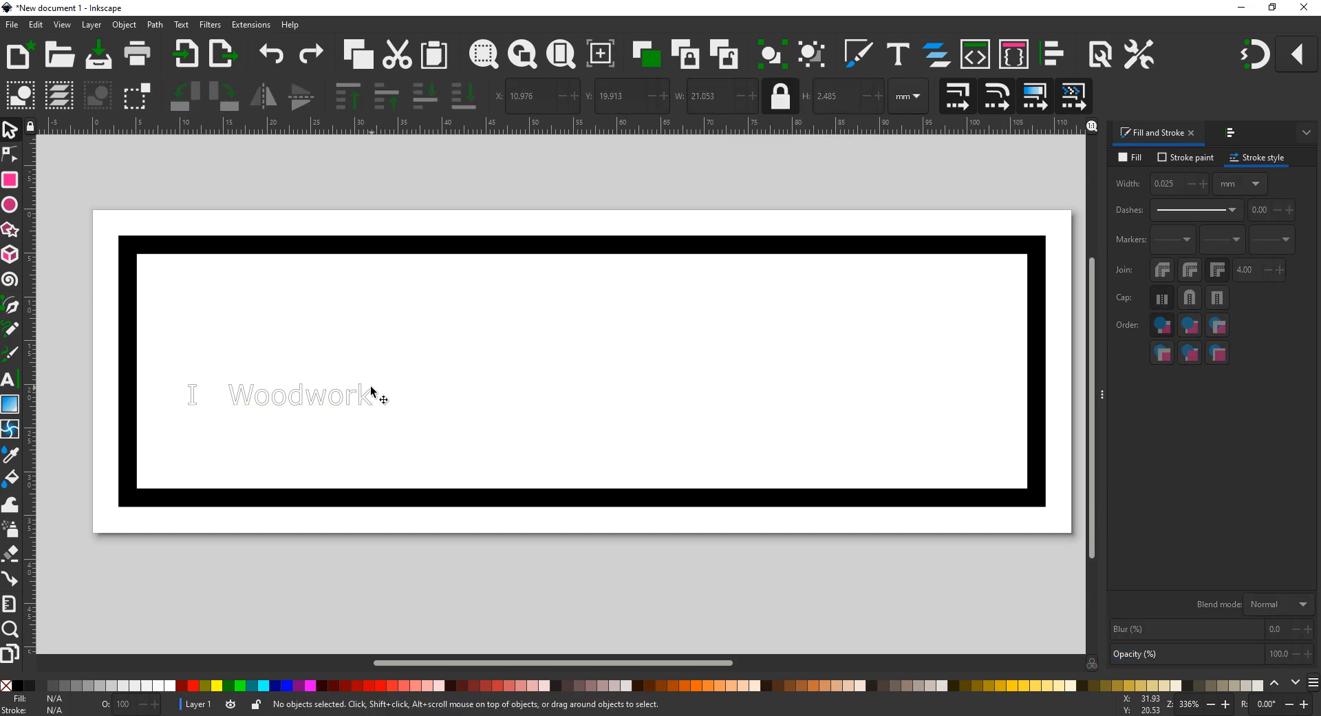
{"action": "left_click", "coordinate": [365, 403]}
{"action": "left_click_drag", "start_coordinate": [380, 382], "coordinate": [996, 282]}
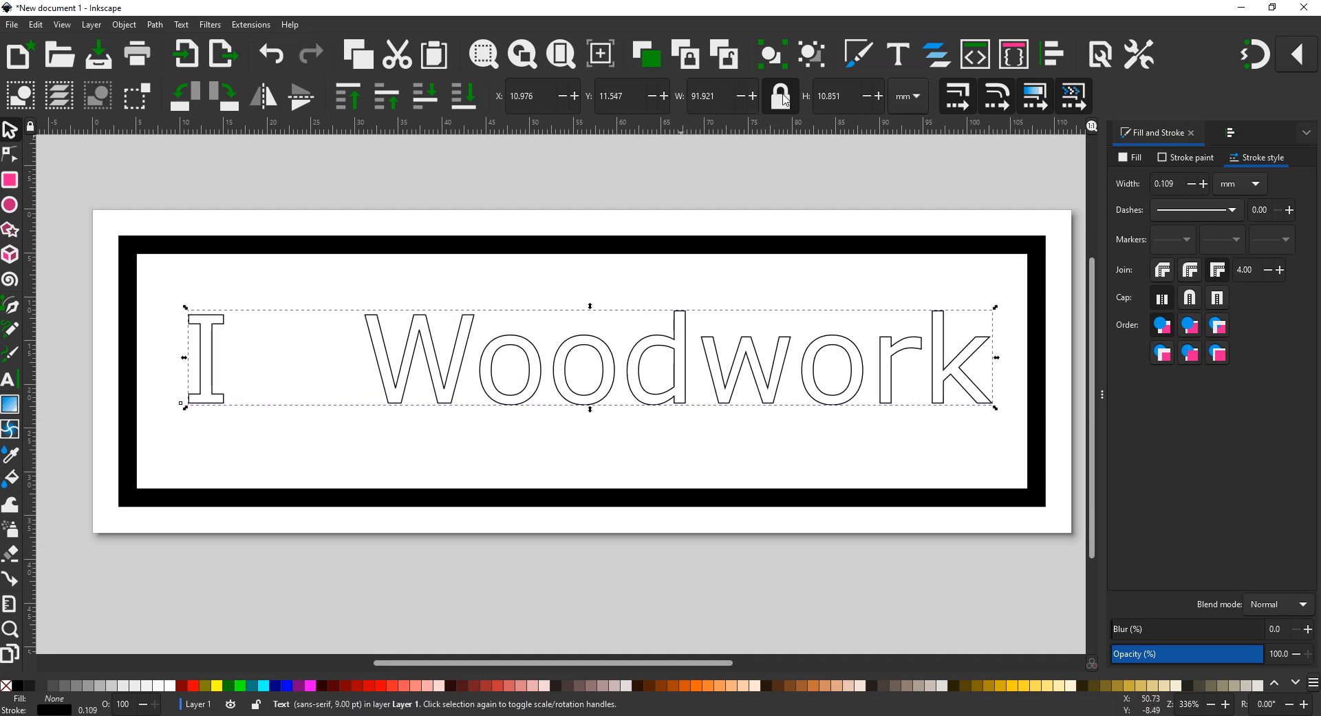
Step: Unlock the proportions and stretch the text vertically in both directions to about 18.2 mm high
{"action": "left_click", "coordinate": [781, 97]}
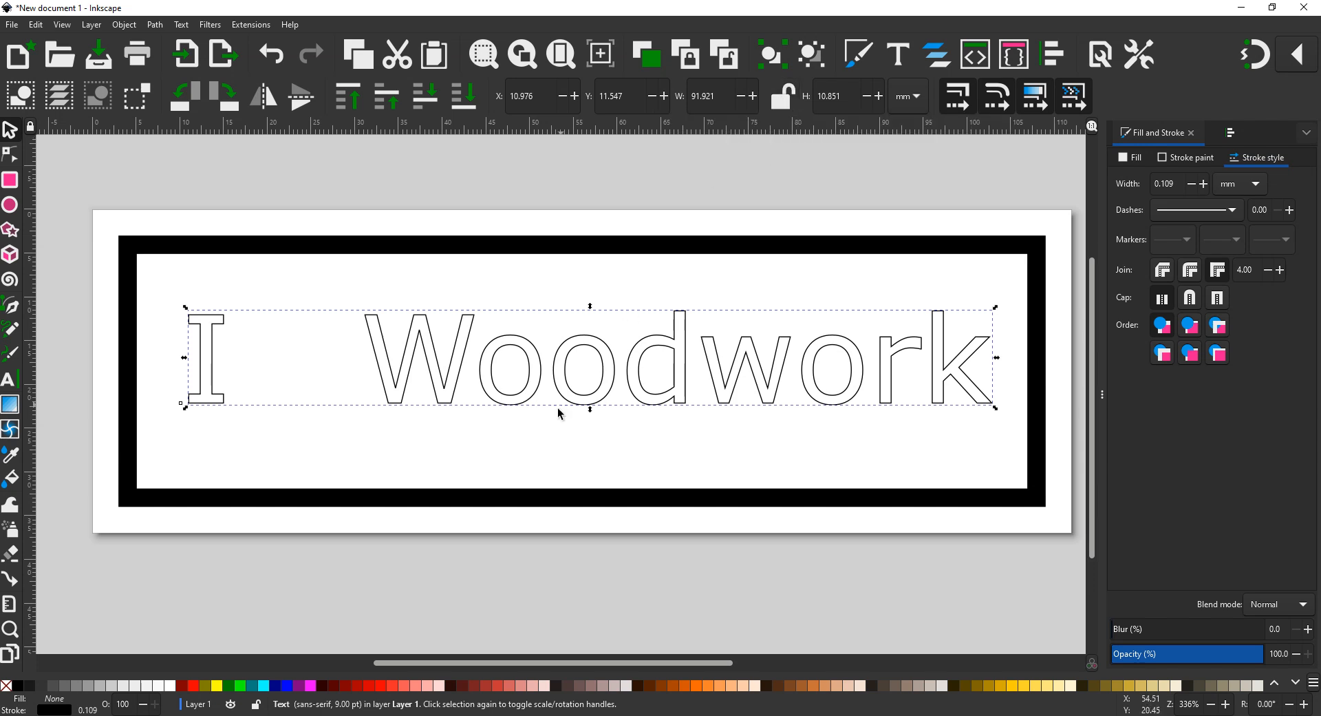
{"action": "left_click_drag", "start_coordinate": [589, 411], "coordinate": [596, 455]}
{"action": "left_click_drag", "start_coordinate": [592, 310], "coordinate": [590, 294]}
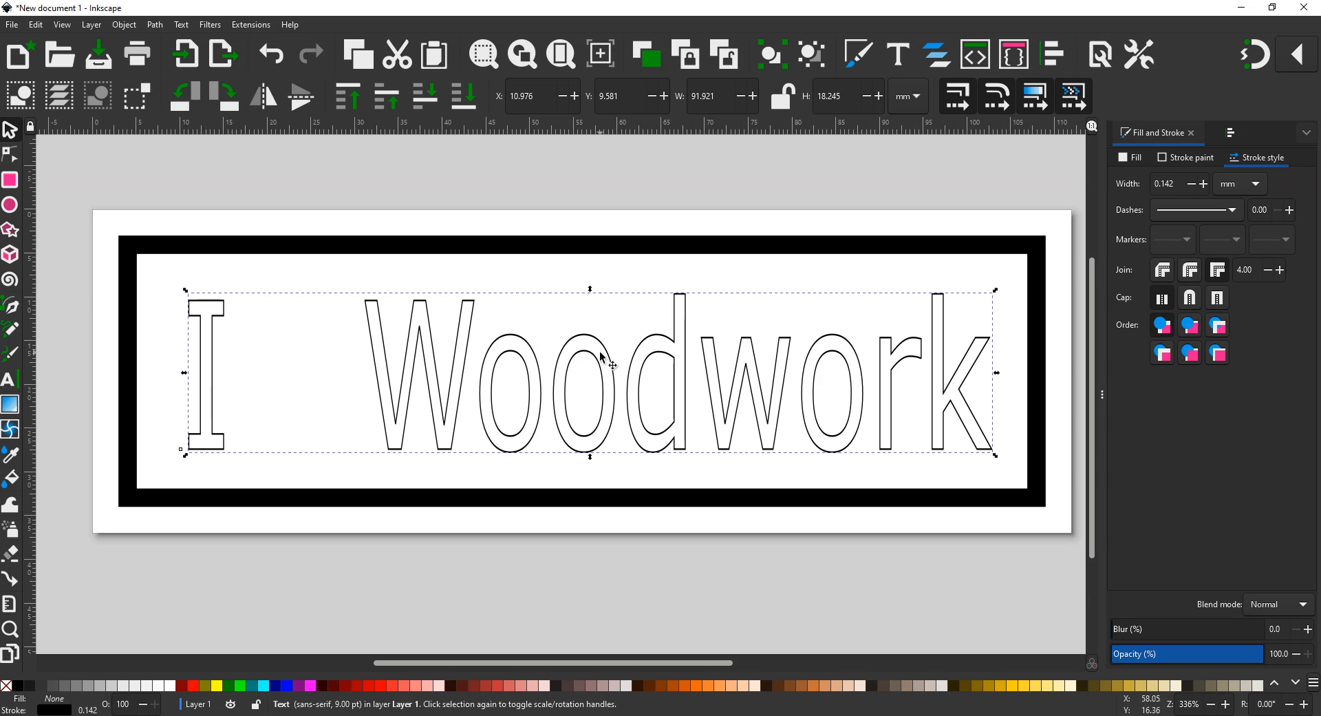
Step: Fill the text with a flat near-black colour, RGBA 050000ff
{"action": "left_click", "coordinate": [1129, 157]}
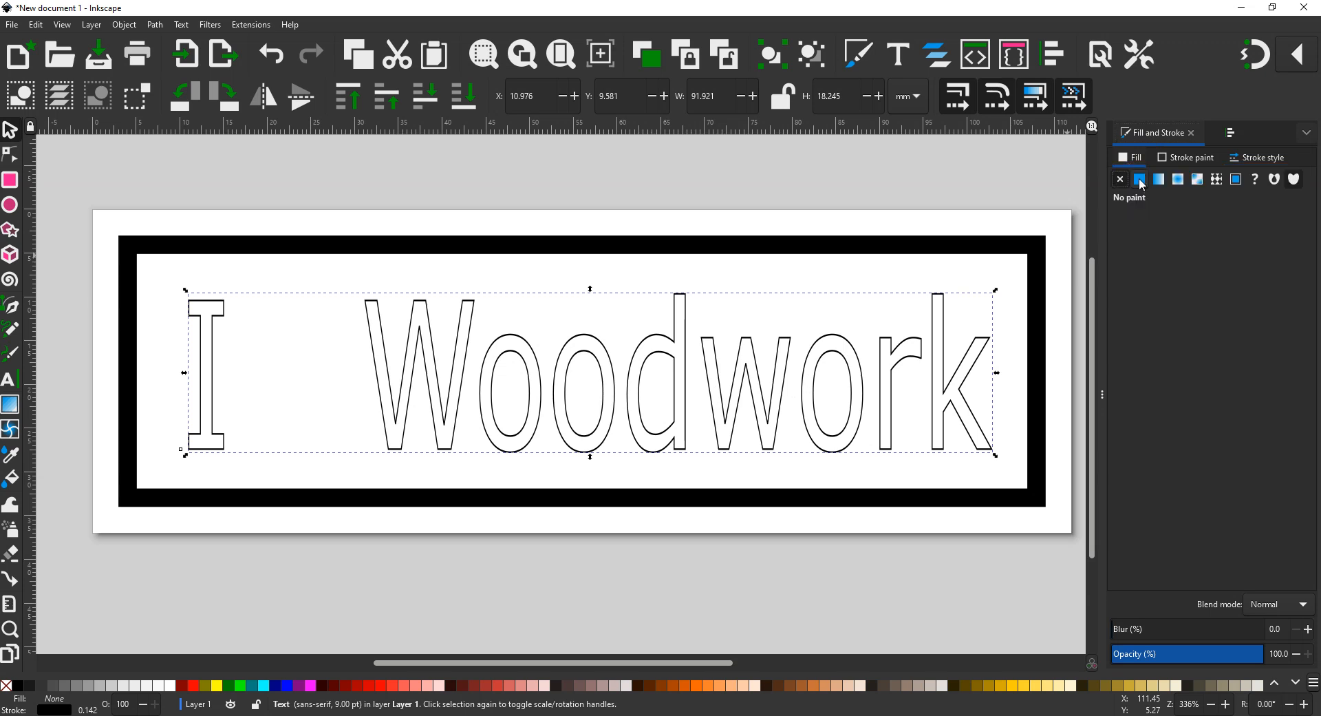
{"action": "left_click", "coordinate": [1141, 183]}
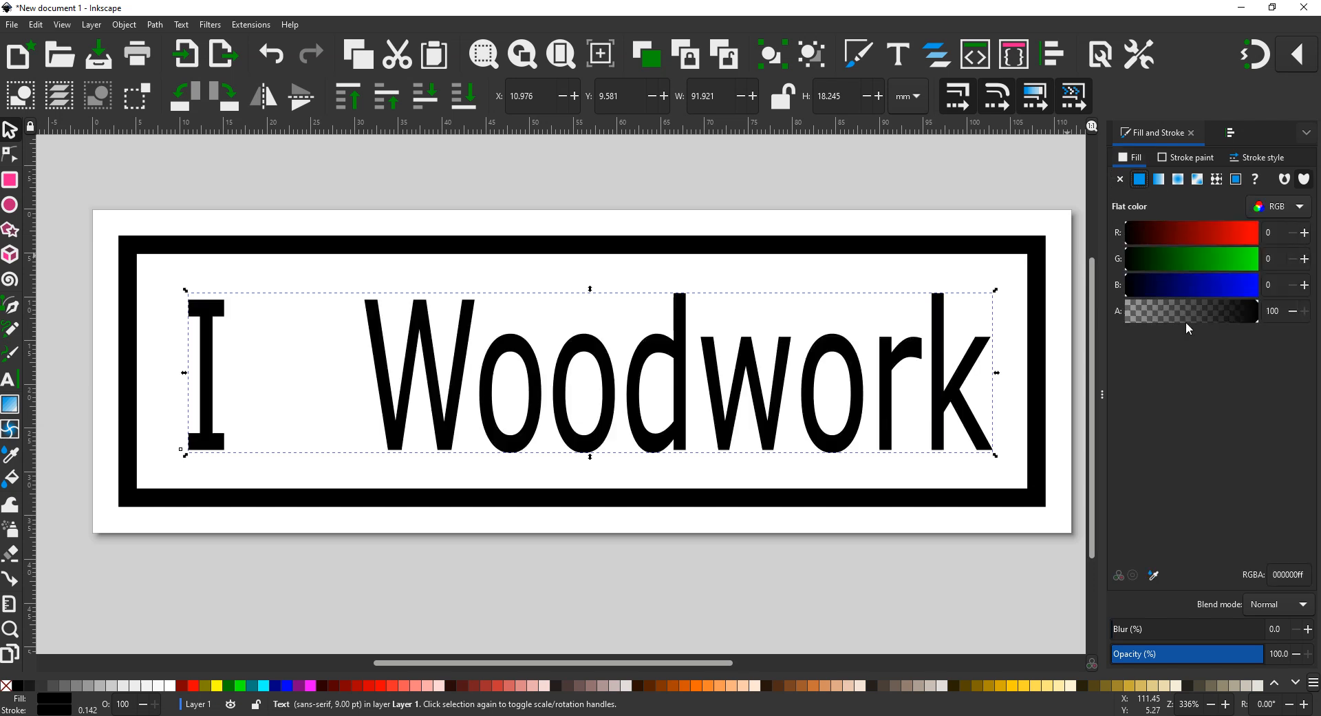
{"action": "mouse_move", "coordinate": [1138, 238]}
{"action": "left_mouse_down"}
{"action": "mouse_move", "coordinate": [1260, 236]}
{"action": "mouse_move", "coordinate": [1129, 235]}
{"action": "left_mouse_up"}
{"action": "mouse_move", "coordinate": [1132, 289]}
{"action": "left_mouse_down"}
{"action": "mouse_move", "coordinate": [1260, 279]}
{"action": "mouse_move", "coordinate": [1122, 289]}
{"action": "left_mouse_up"}
{"action": "left_click", "coordinate": [993, 574]}
{"action": "left_click", "coordinate": [892, 364]}
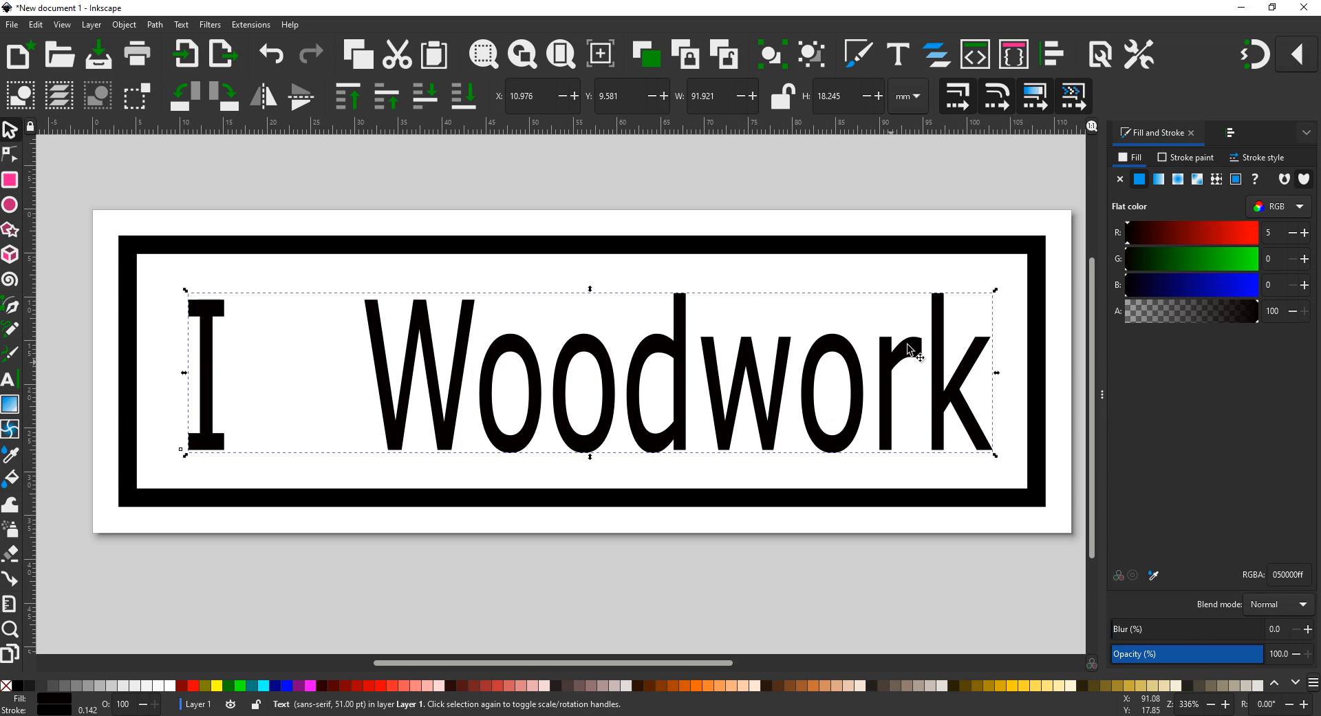
Step: Centre the text on the page along both the vertical and horizontal axes, and deselect it
{"action": "left_click", "coordinate": [1231, 134]}
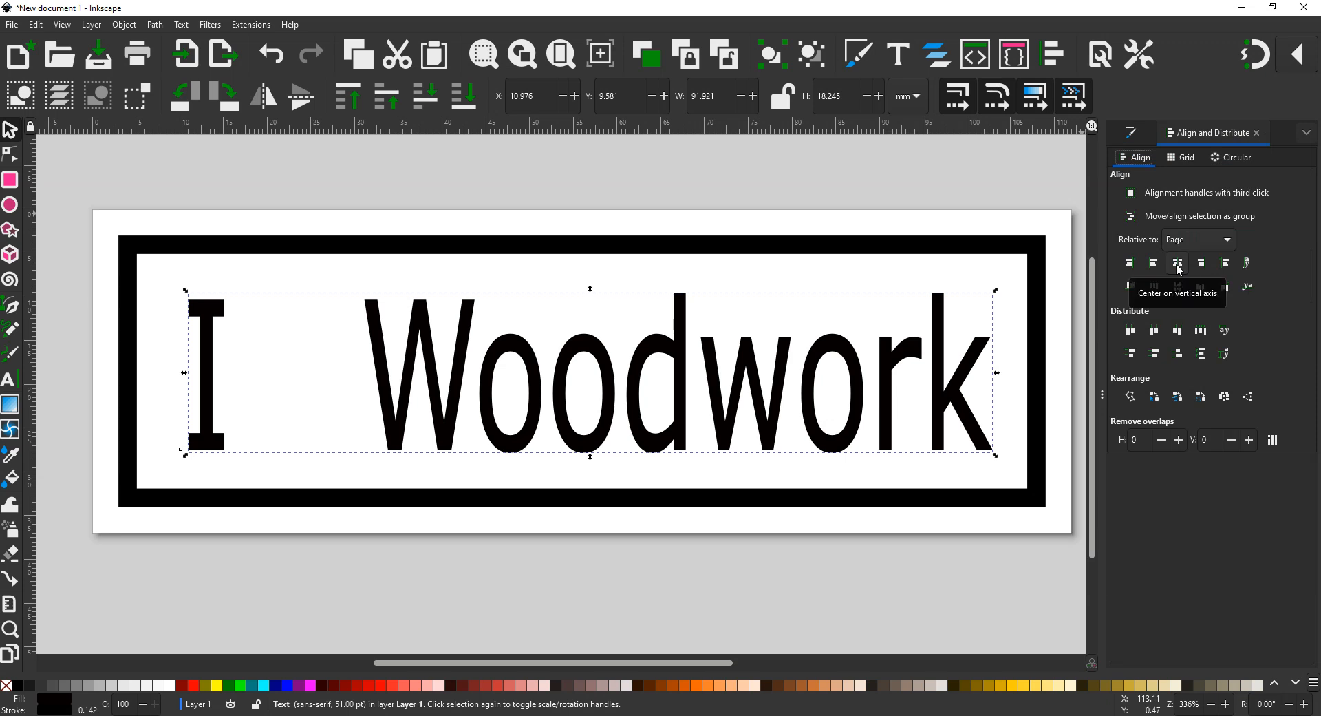
{"action": "left_click", "coordinate": [1178, 269]}
{"action": "left_click", "coordinate": [1178, 288]}
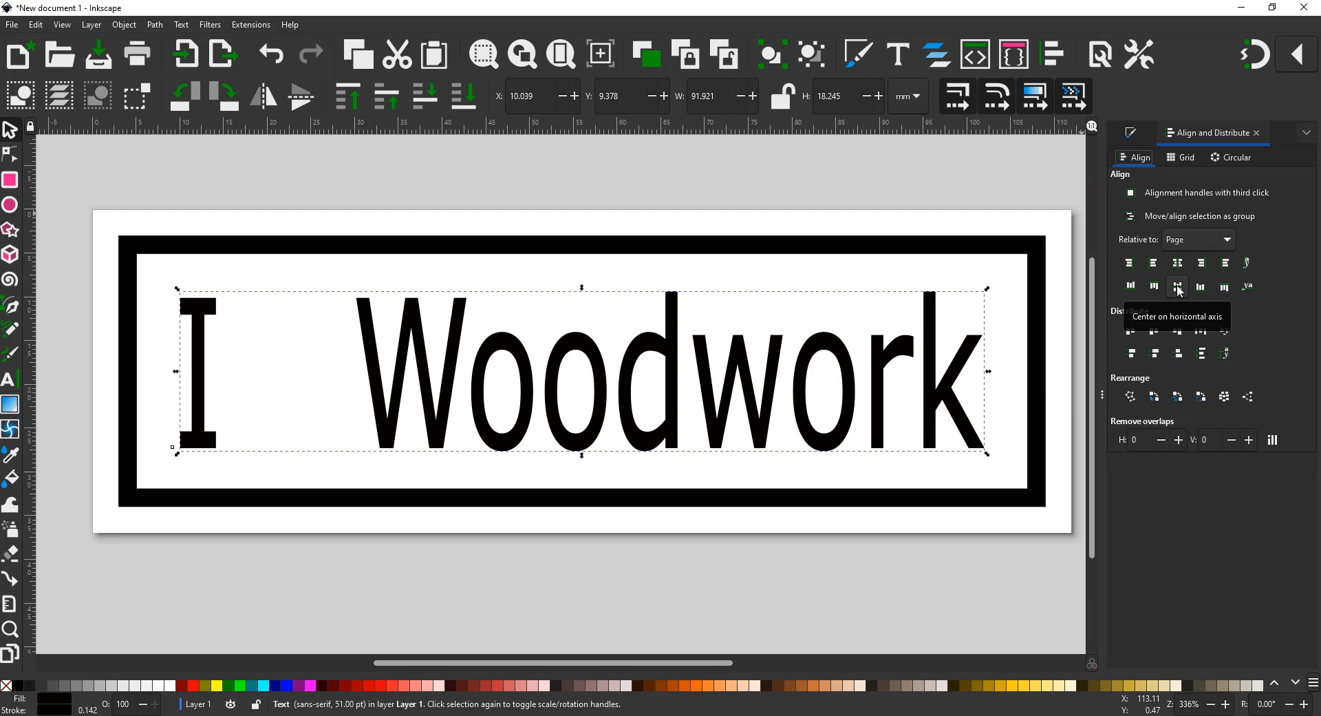
{"action": "left_click", "coordinate": [936, 197]}
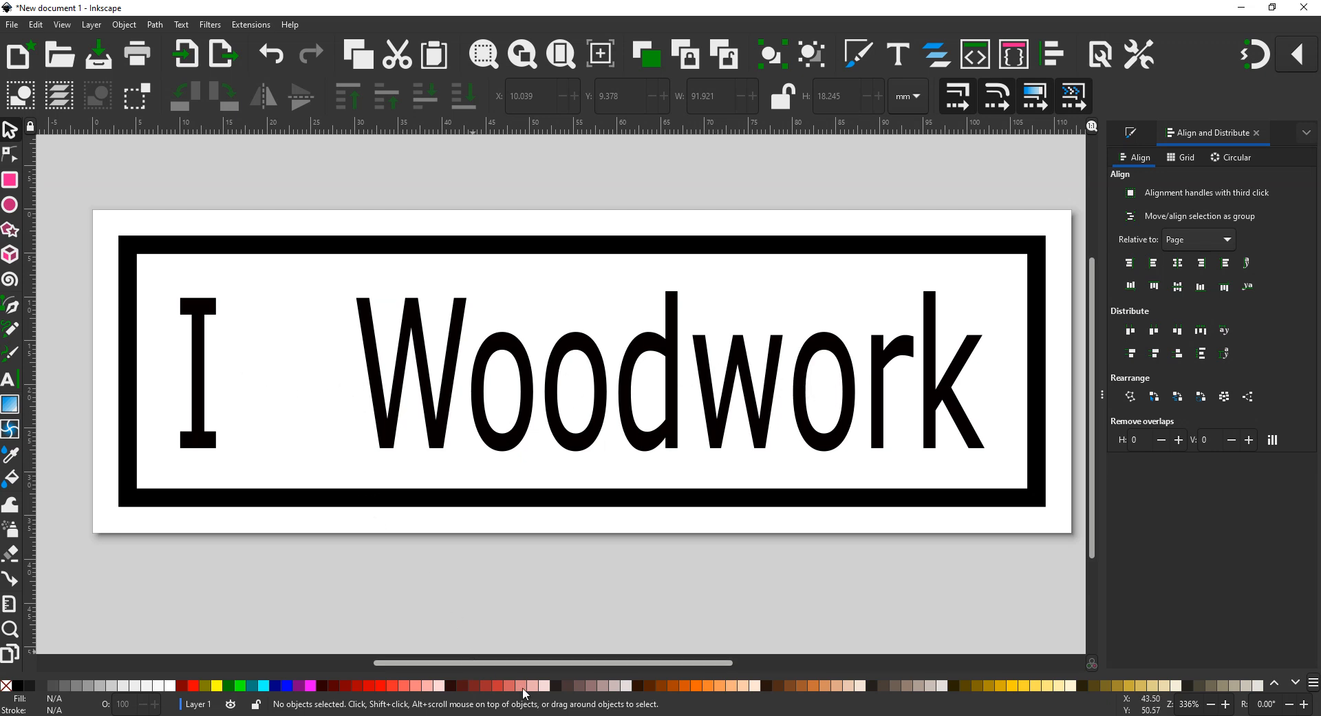
Step: Switch to Chrome and search Google for "heart silouette"
{"action": "left_click", "coordinate": [526, 715]}
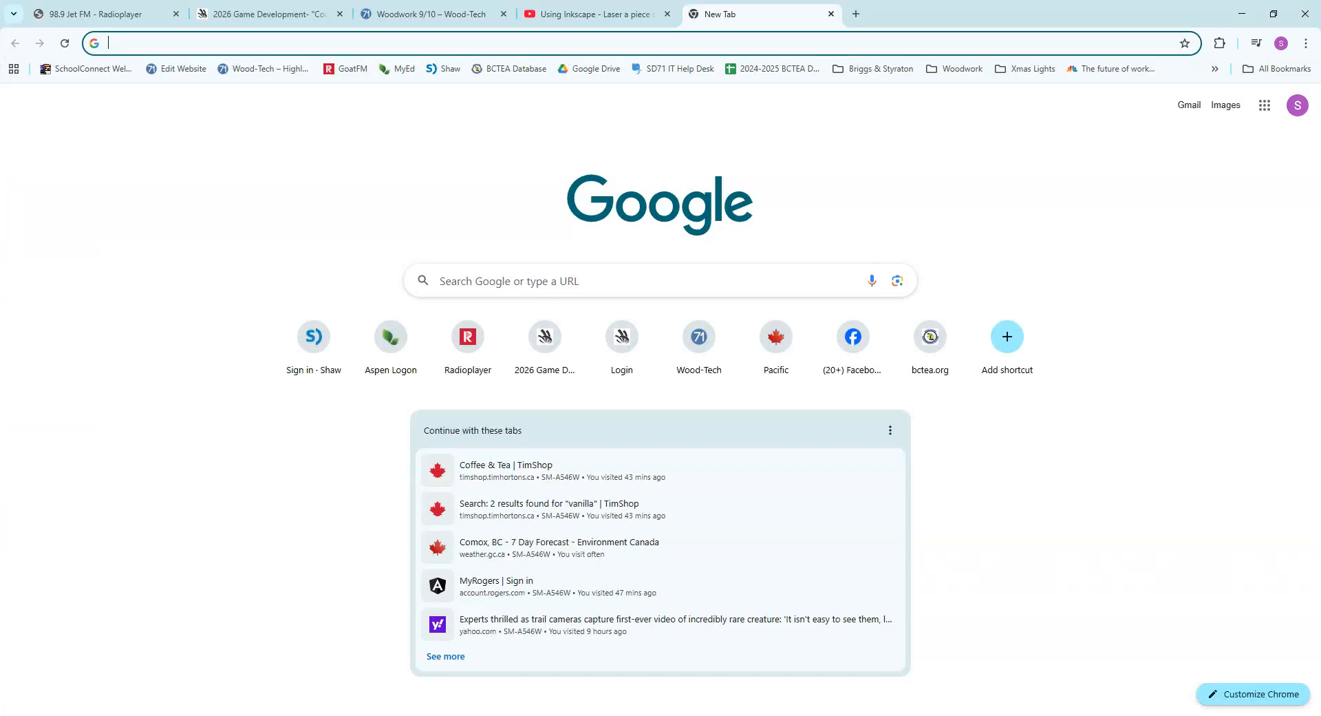
{"action": "left_click", "coordinate": [476, 280]}
{"action": "type", "text": "h"}
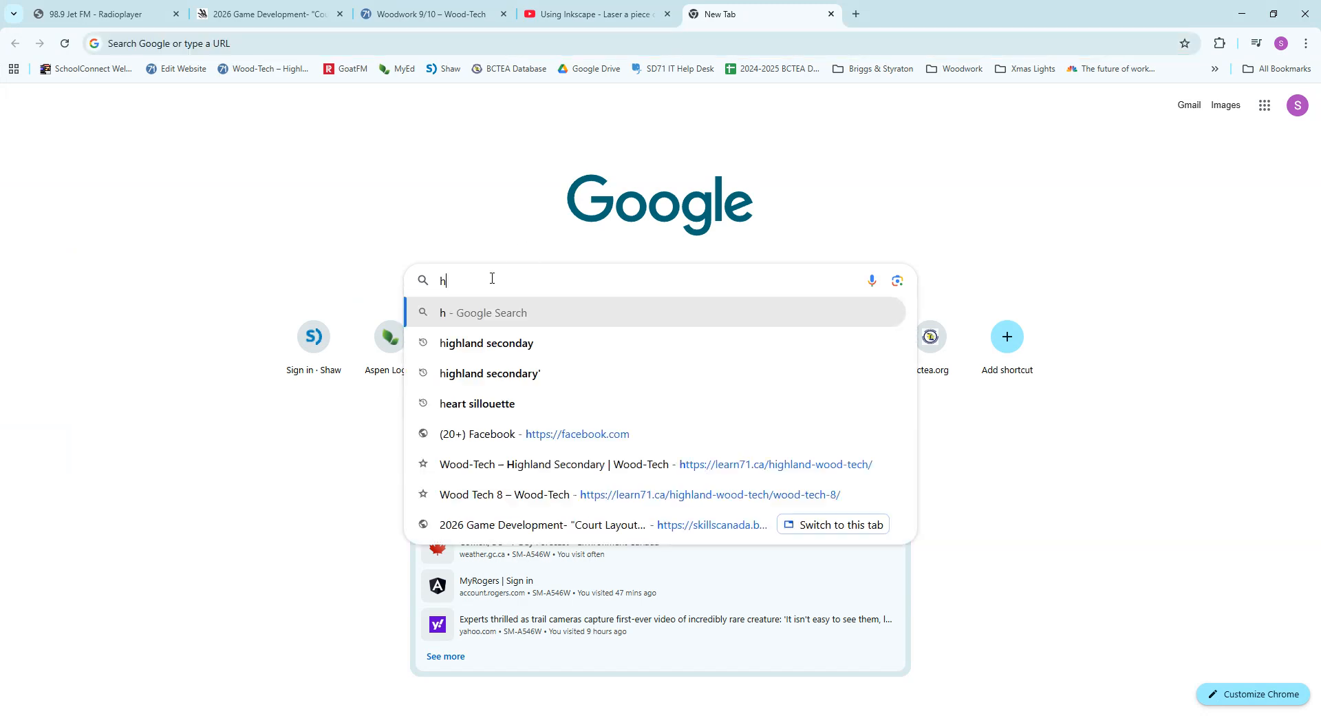
{"action": "type", "text": "eart s"}
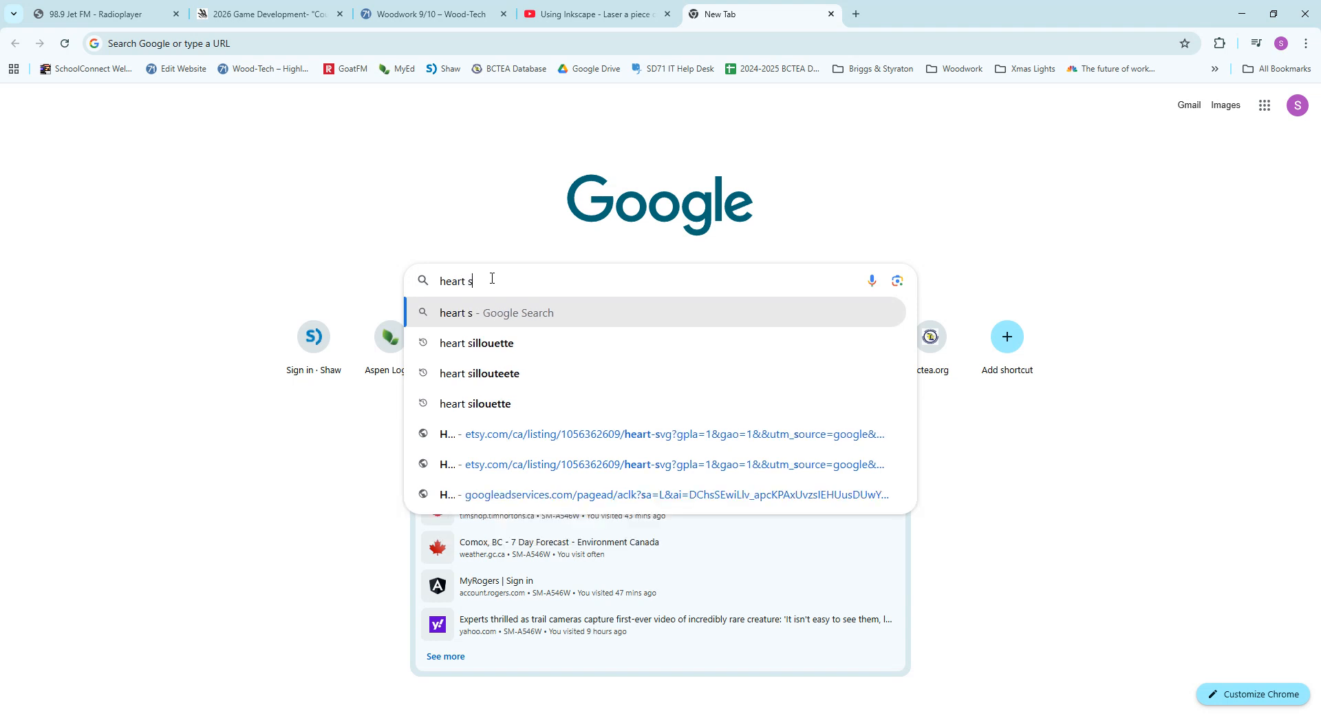
{"action": "type", "text": "ilouette"}
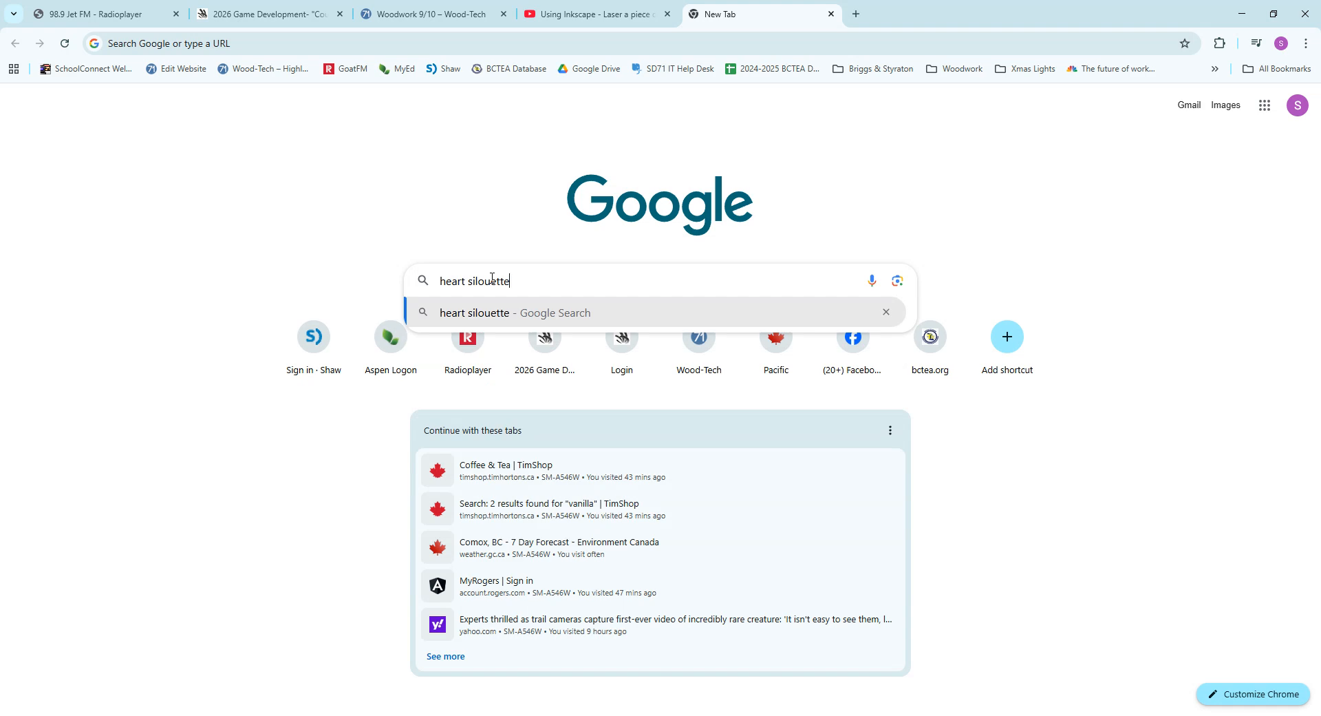
{"action": "key", "text": "Return"}
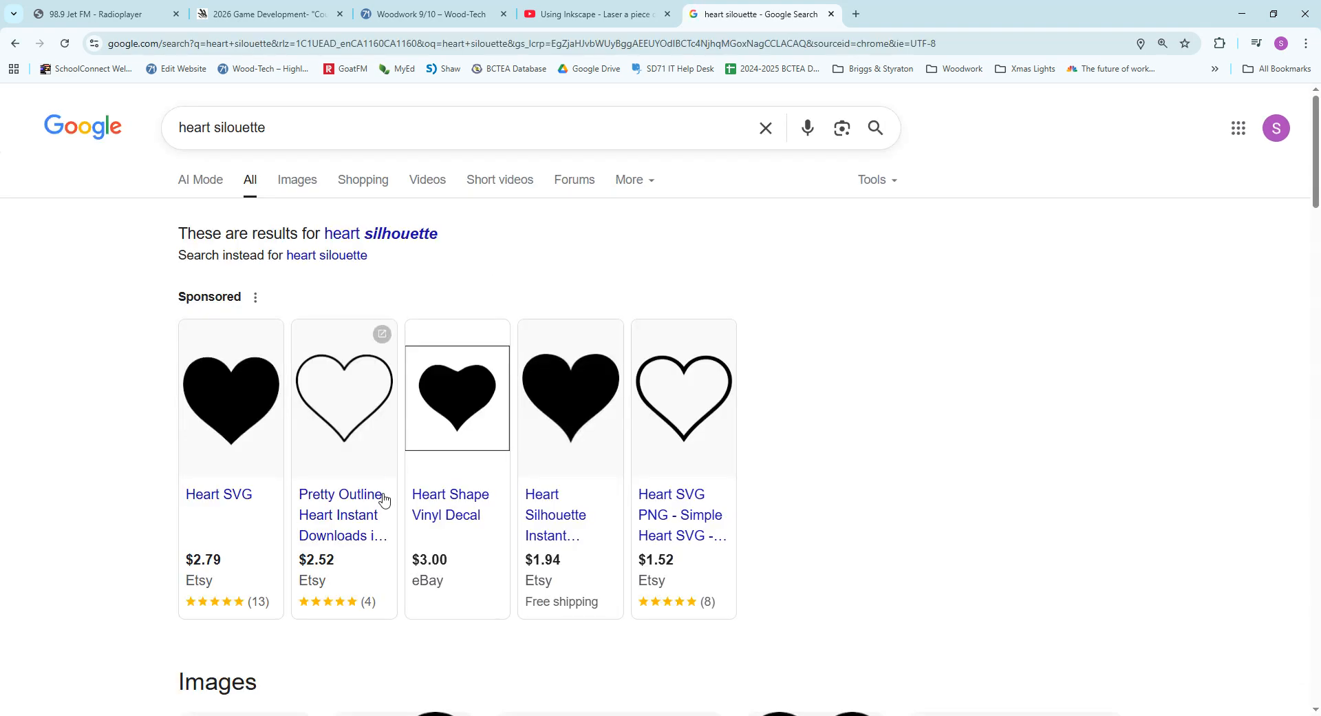
Step: Open the solid black heart from Adobe Stock in the image results and copy the image
{"action": "scroll", "coordinate": [384, 500], "scroll_direction": "down", "scroll_amount": 5}
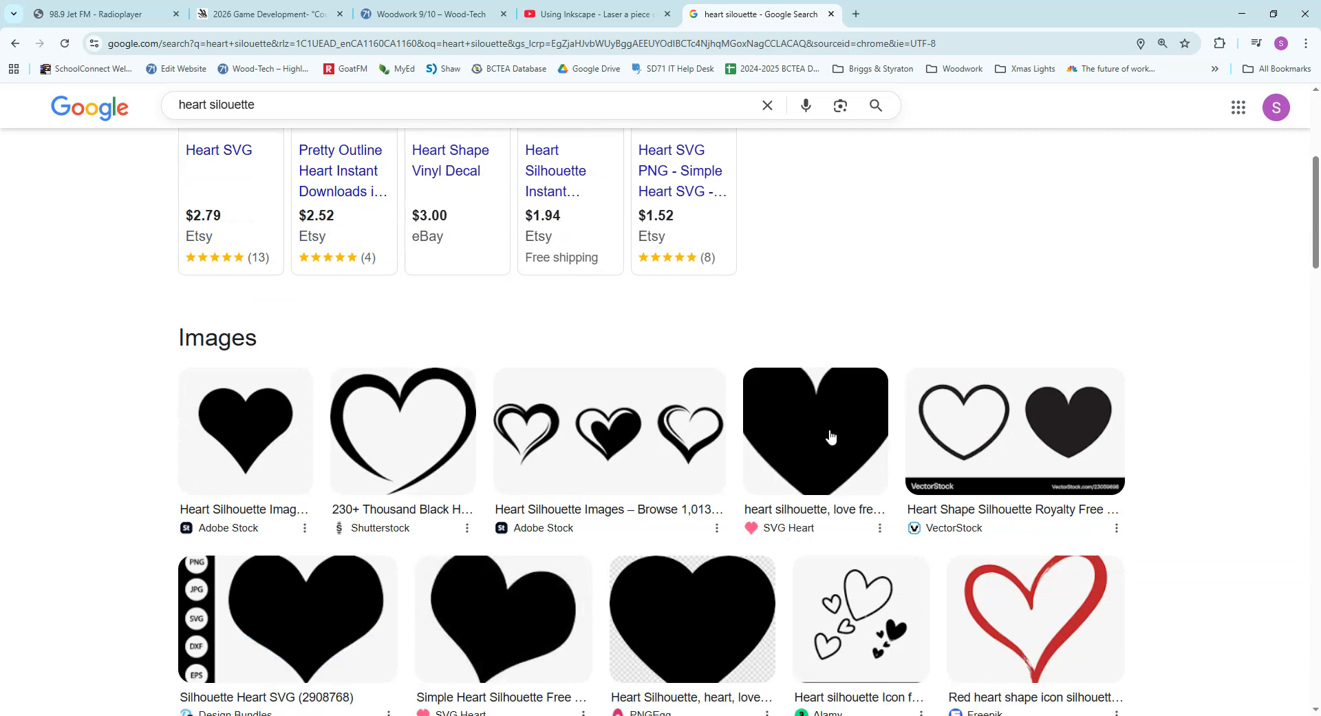
{"action": "left_click", "coordinate": [248, 438]}
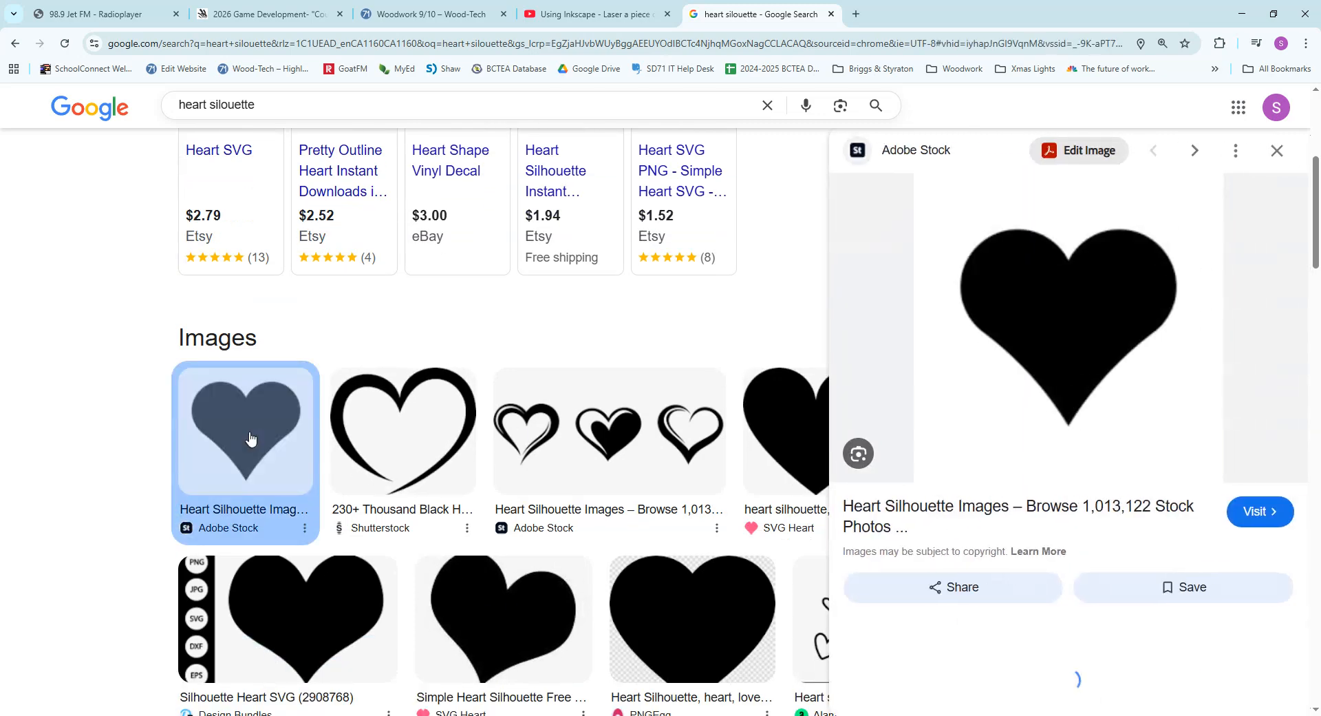
{"action": "right_click", "coordinate": [1051, 303]}
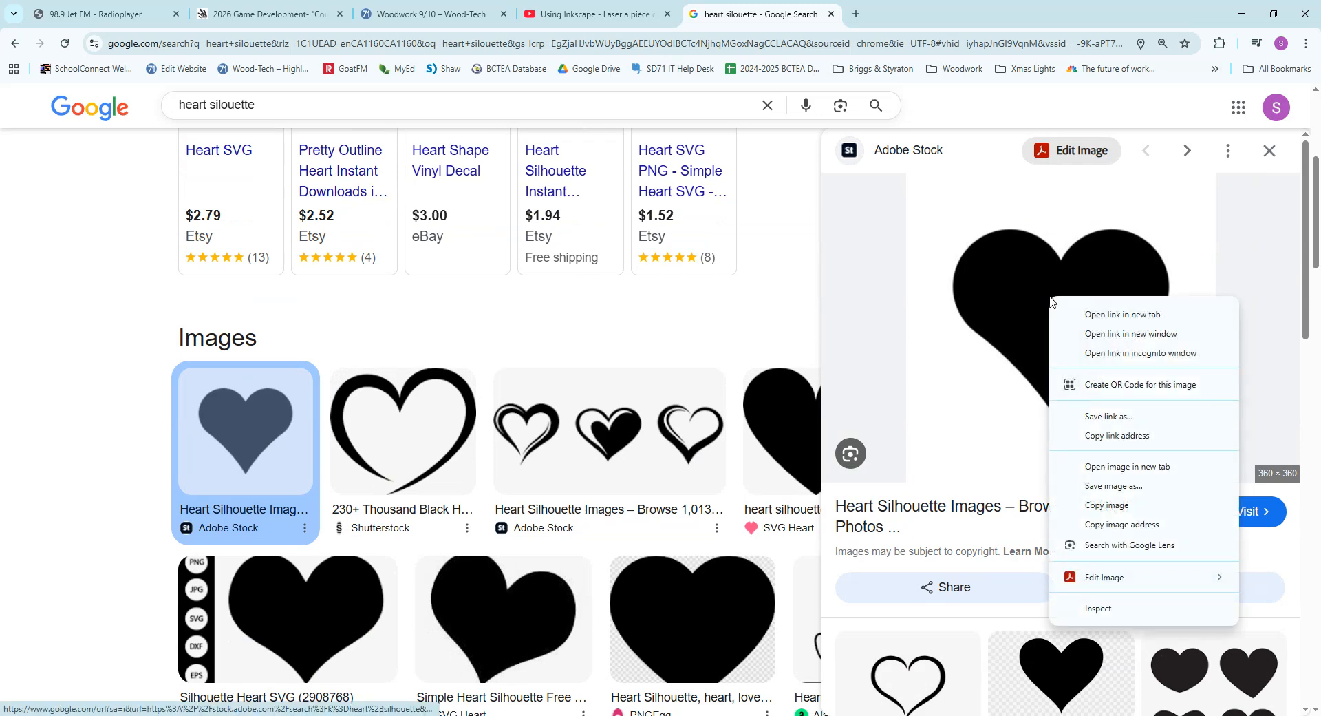
{"action": "left_click", "coordinate": [1109, 506]}
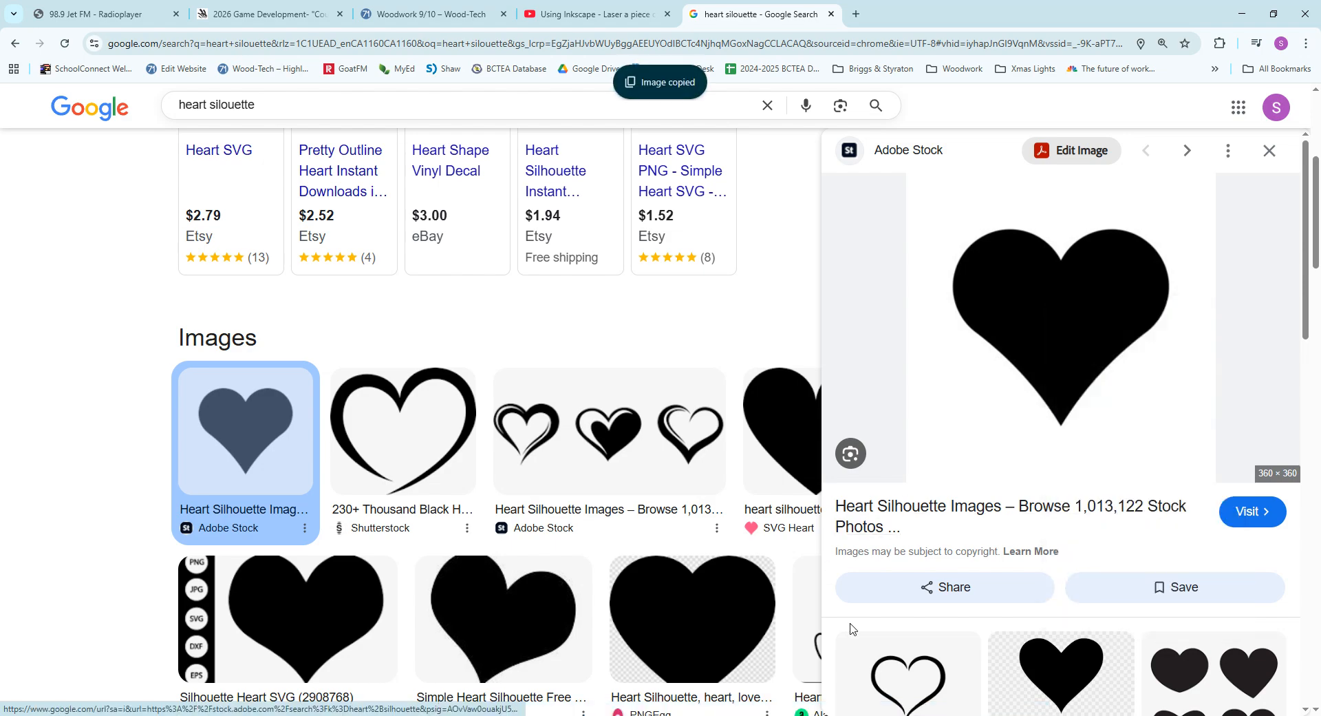
Step: Switch to Inkscape, paste the copied heart image, and move it clear of the page into the empty canvas to its right
{"action": "key", "text": "alt+Tab"}
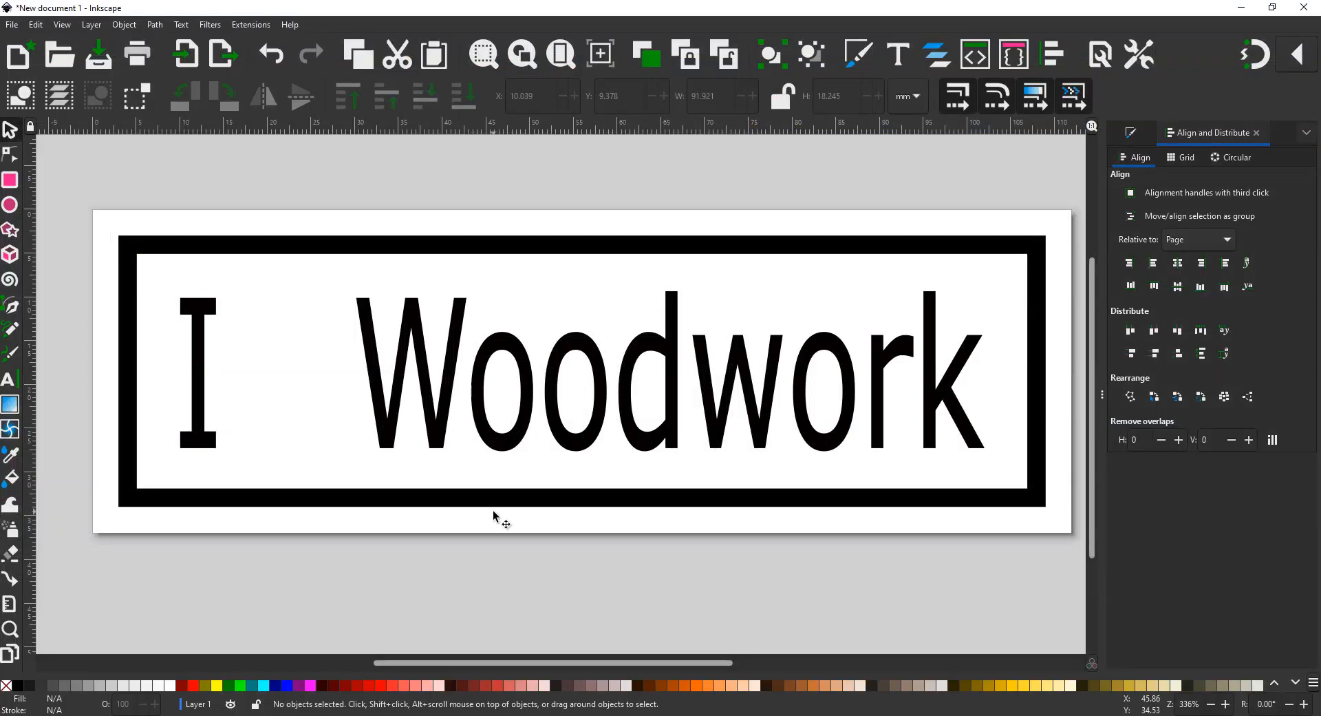
{"action": "key", "text": "ctrl"}
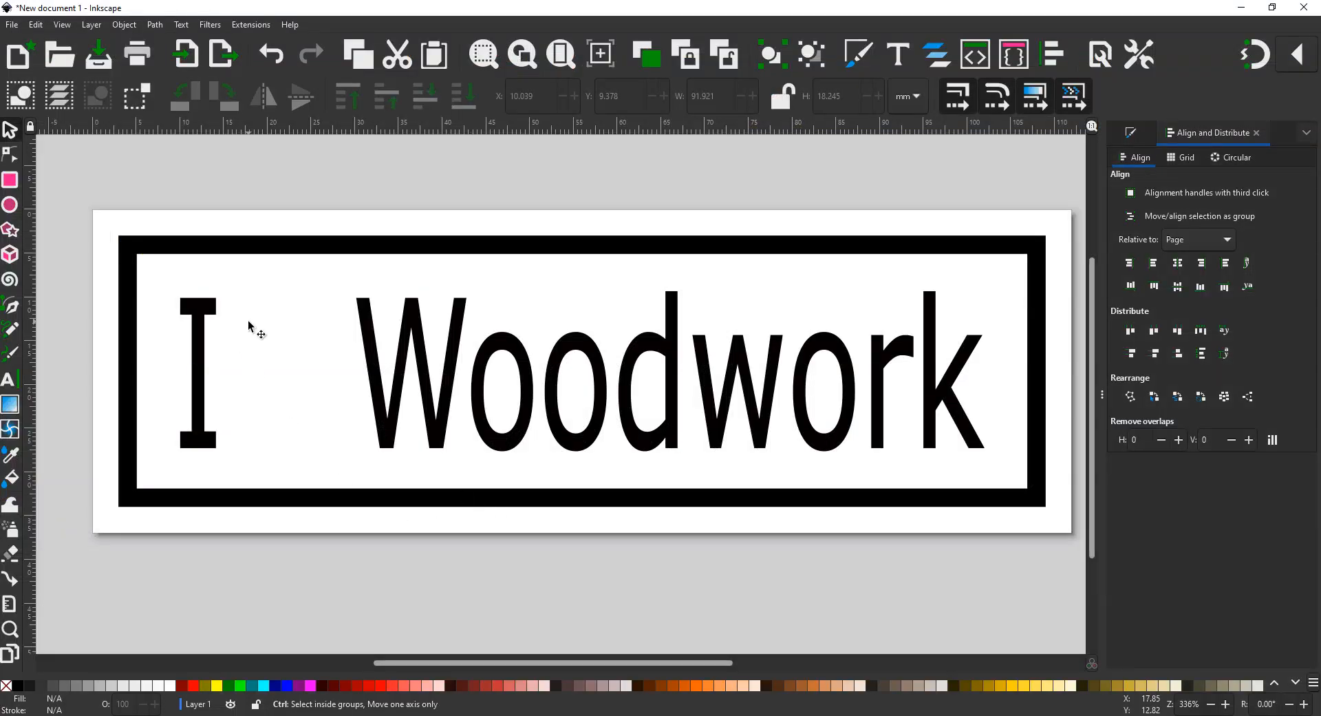
{"action": "key", "text": "ctrl+v"}
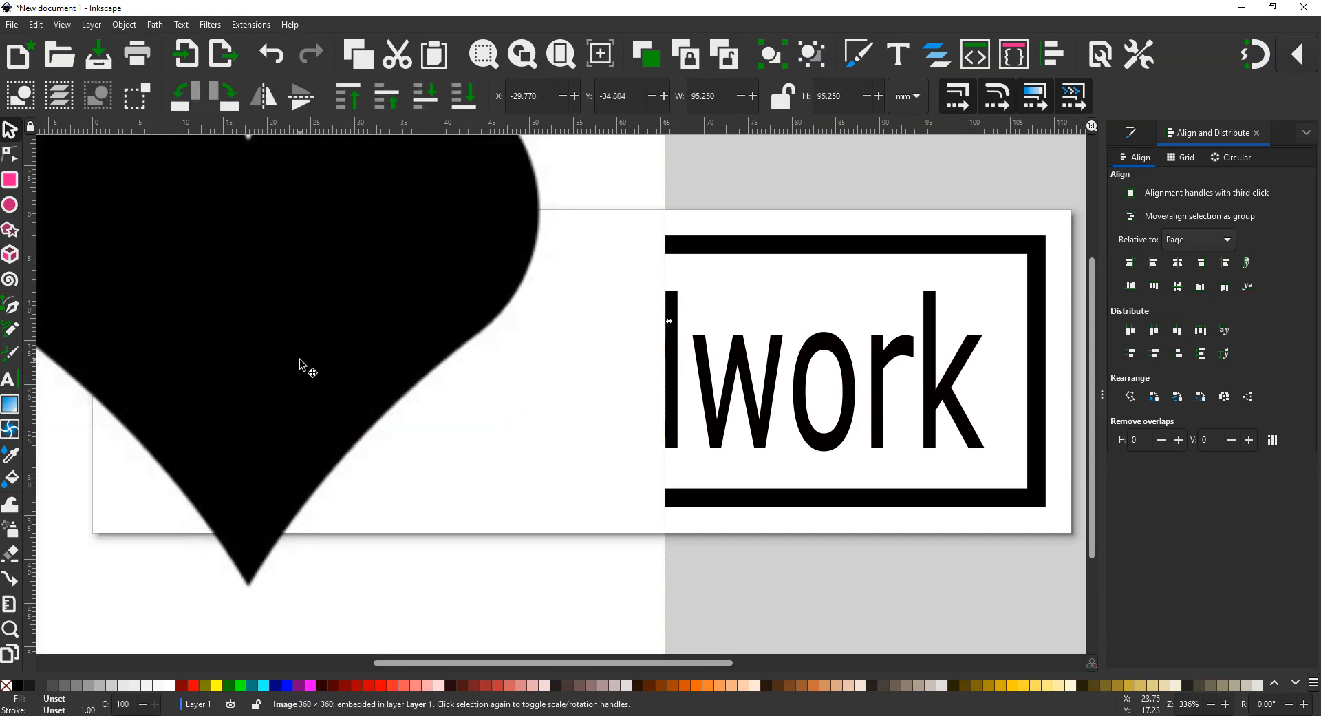
{"action": "scroll", "coordinate": [299, 358], "scroll_direction": "down", "scroll_amount": 3}
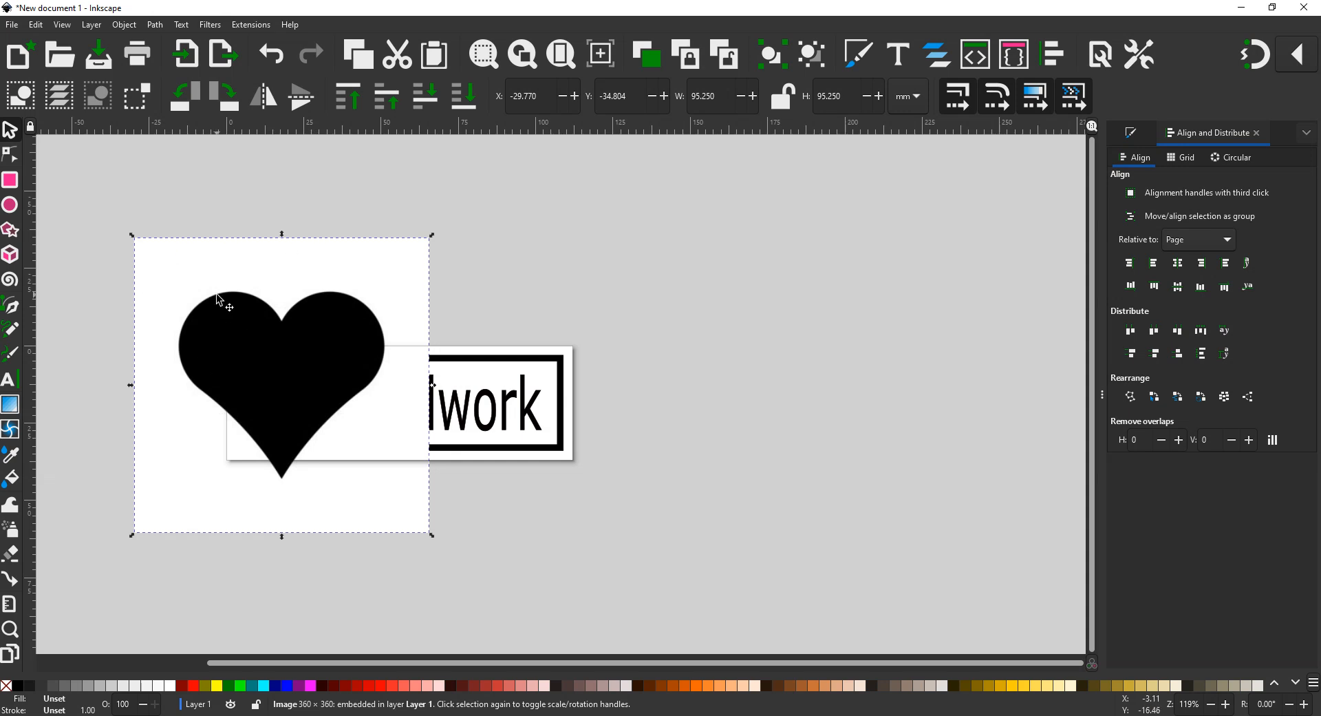
{"action": "left_click_drag", "start_coordinate": [219, 299], "coordinate": [679, 300]}
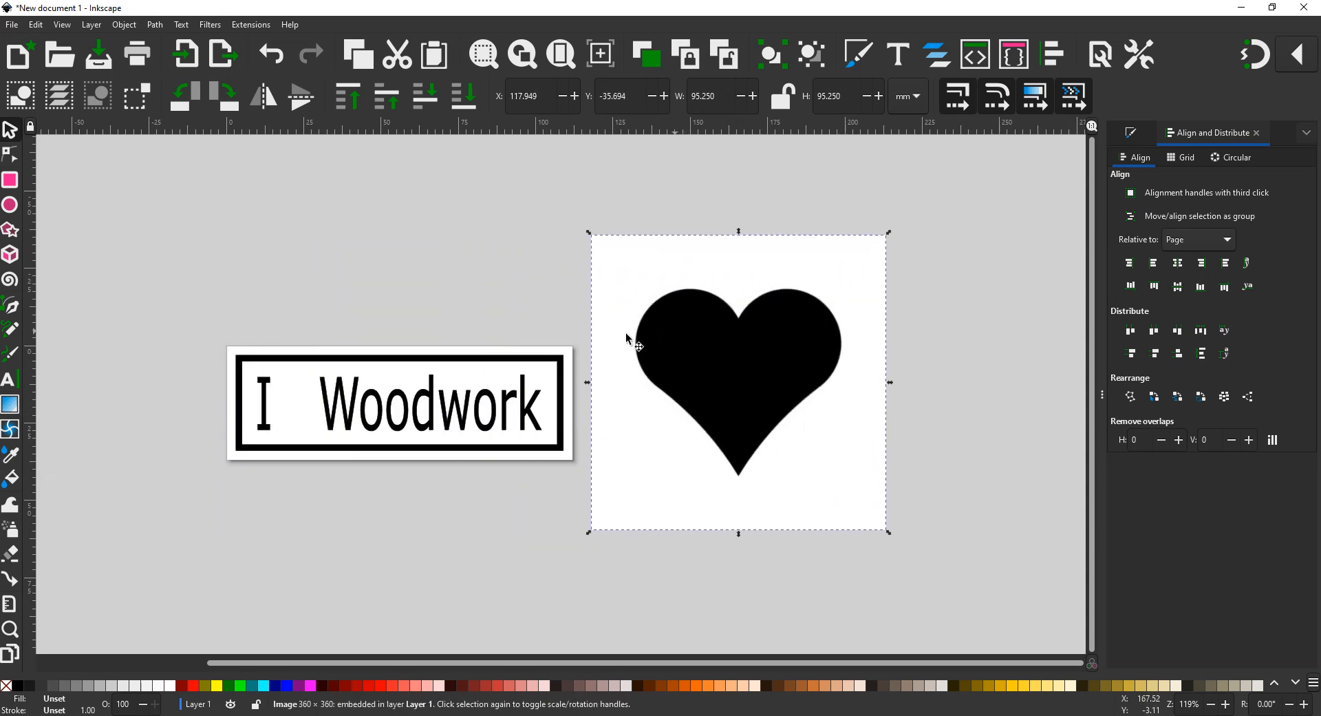
Step: Trace the pasted heart image into a vector path with a single-scan Brightness cutoff
{"action": "right_click", "coordinate": [691, 349]}
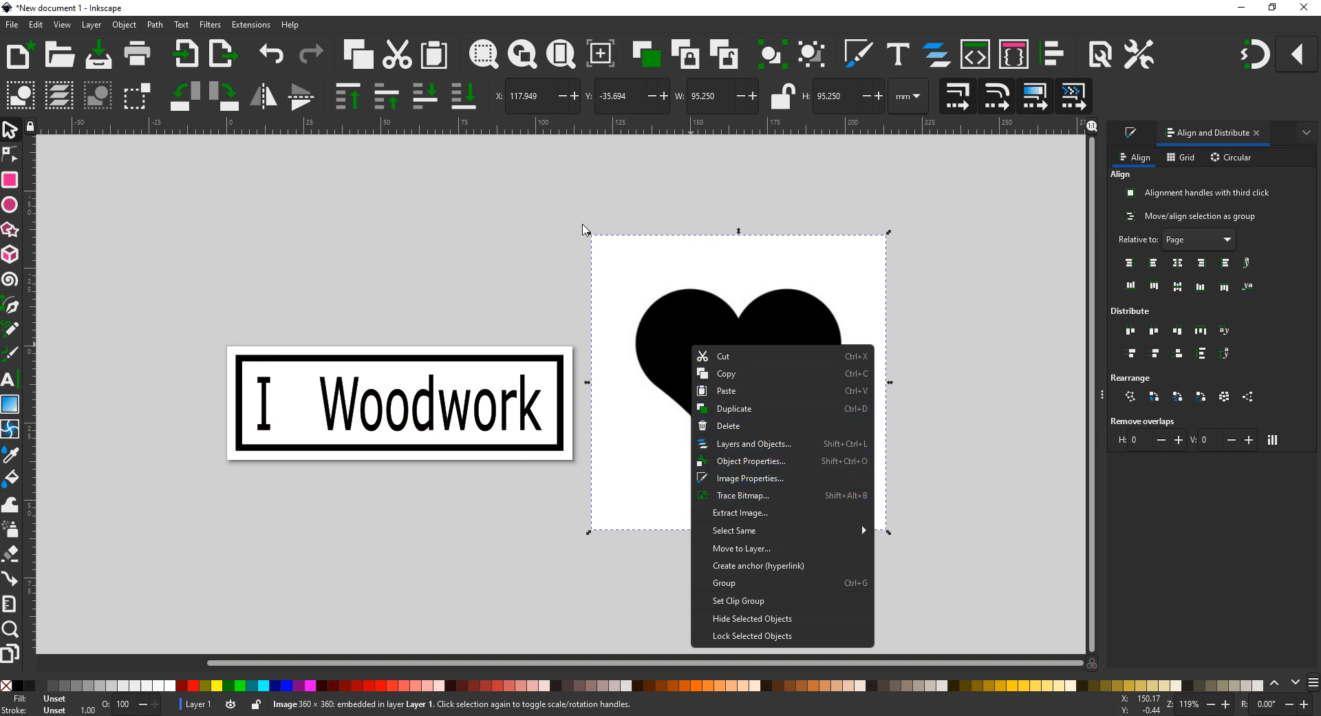
{"action": "left_click", "coordinate": [769, 494]}
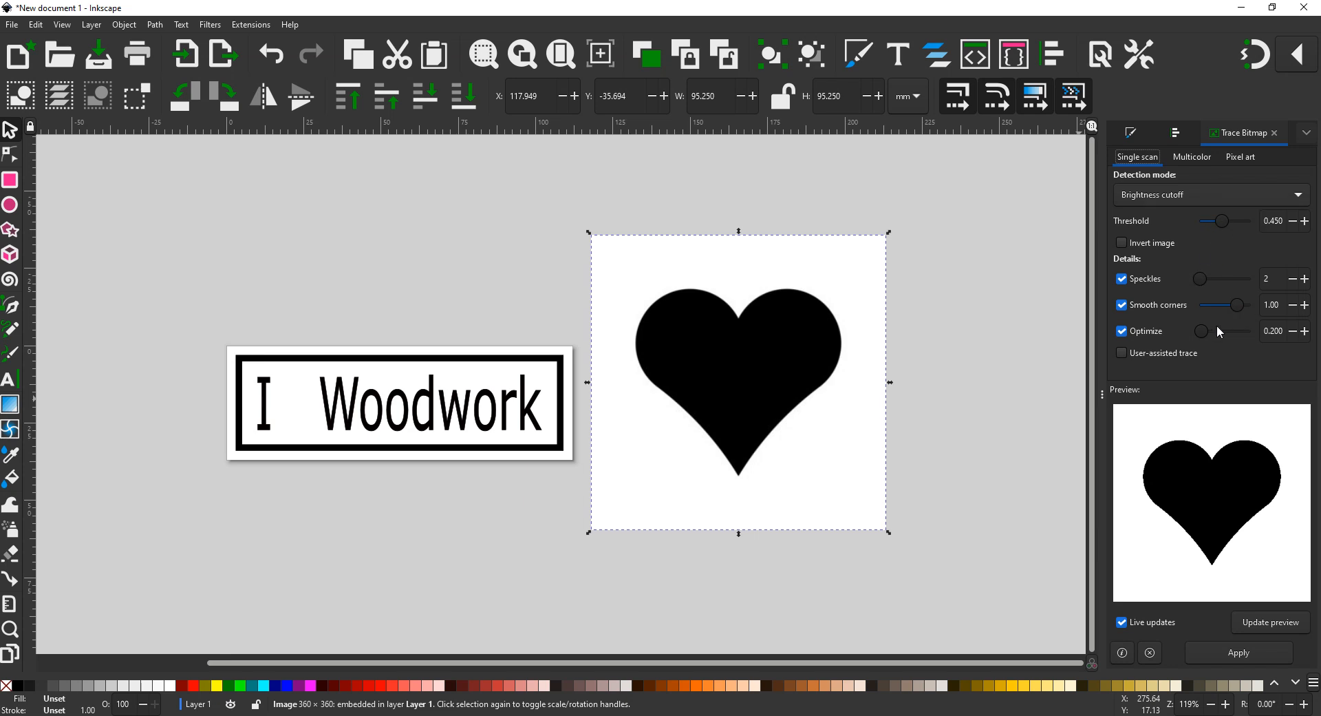
{"action": "left_click", "coordinate": [1229, 649]}
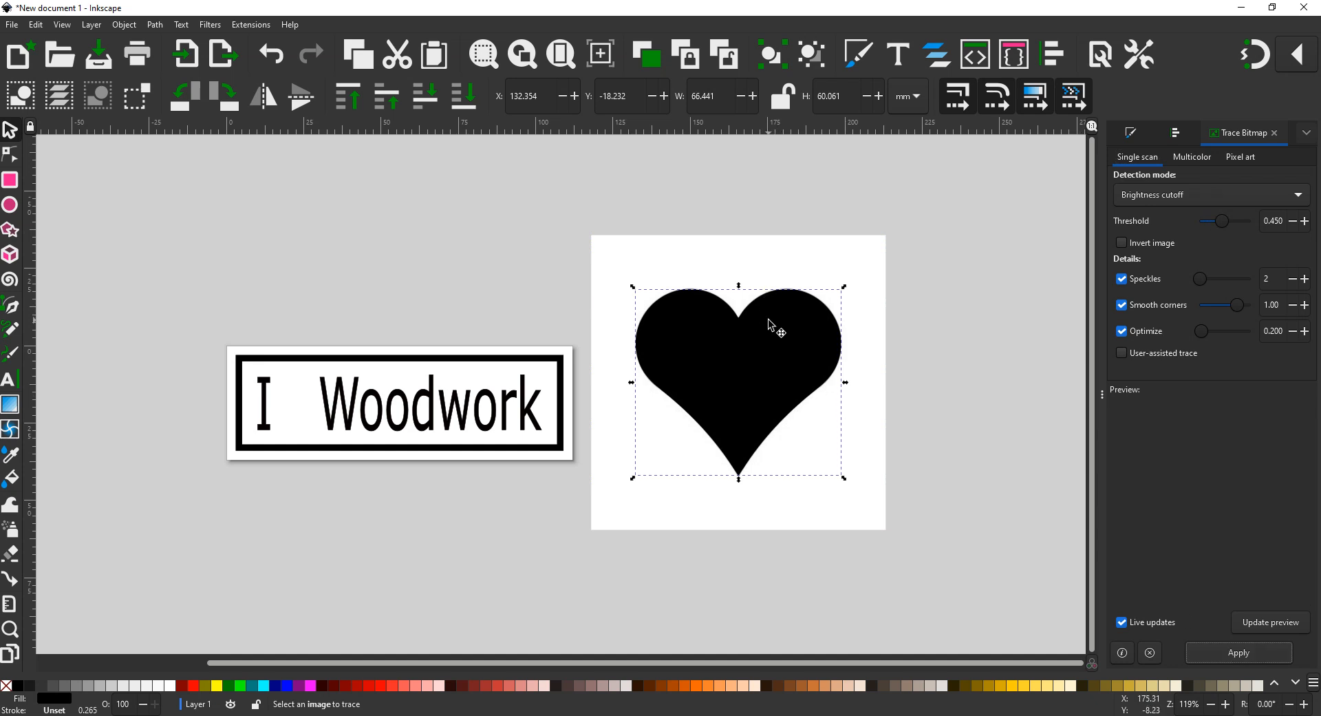
Step: Move the traced heart above the page and delete the original bitmap image
{"action": "left_click_drag", "start_coordinate": [769, 321], "coordinate": [324, 160]}
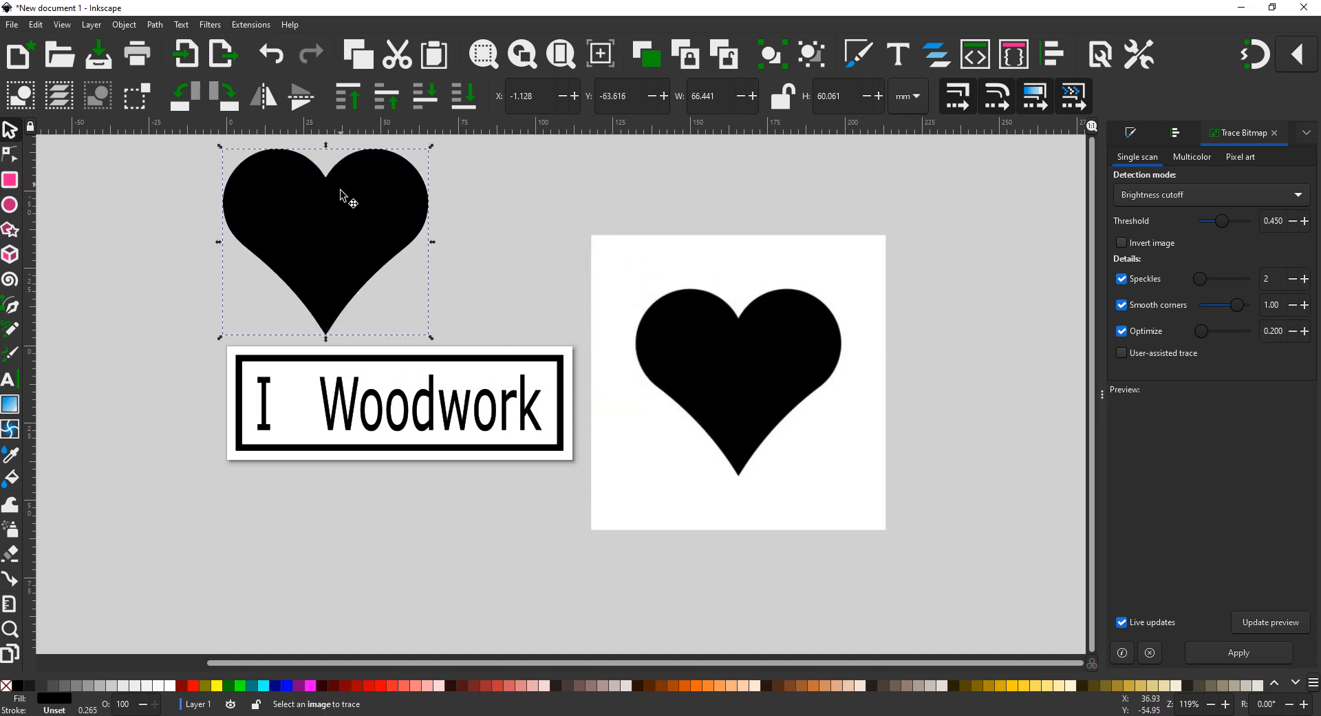
{"action": "left_click", "coordinate": [788, 306]}
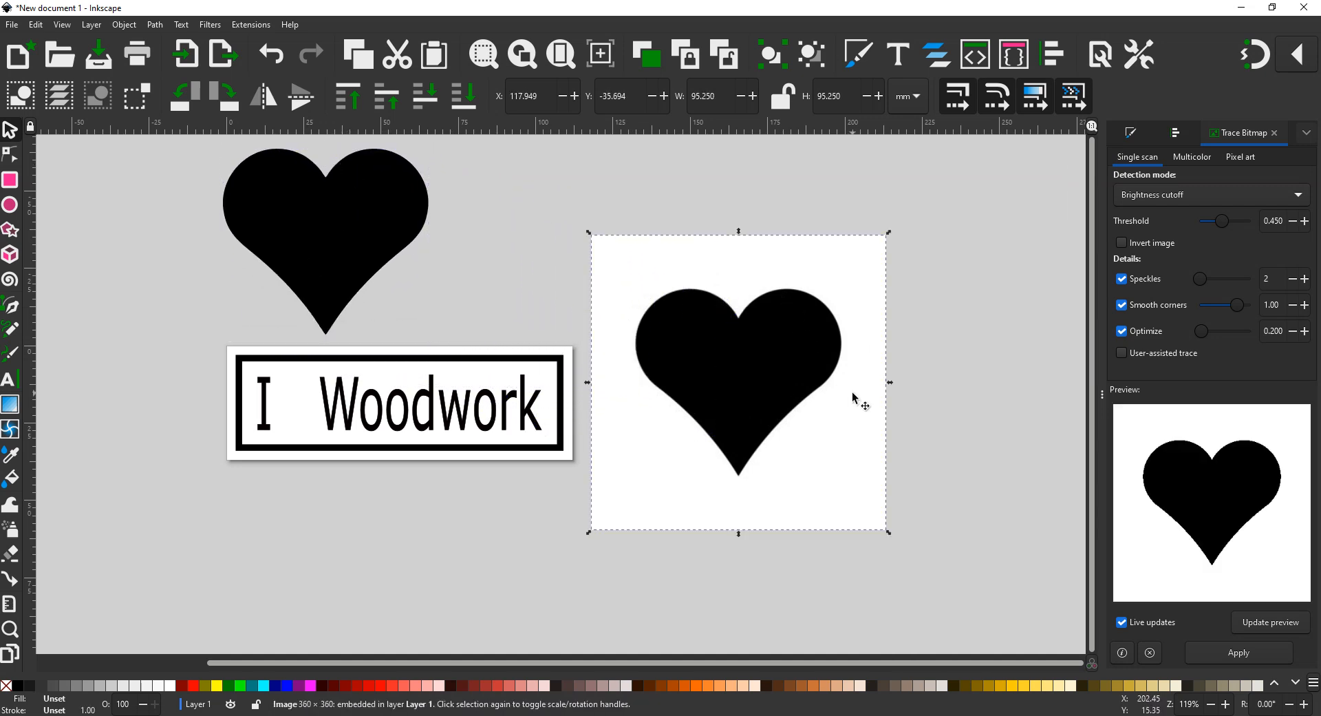
{"action": "key", "text": "Delete"}
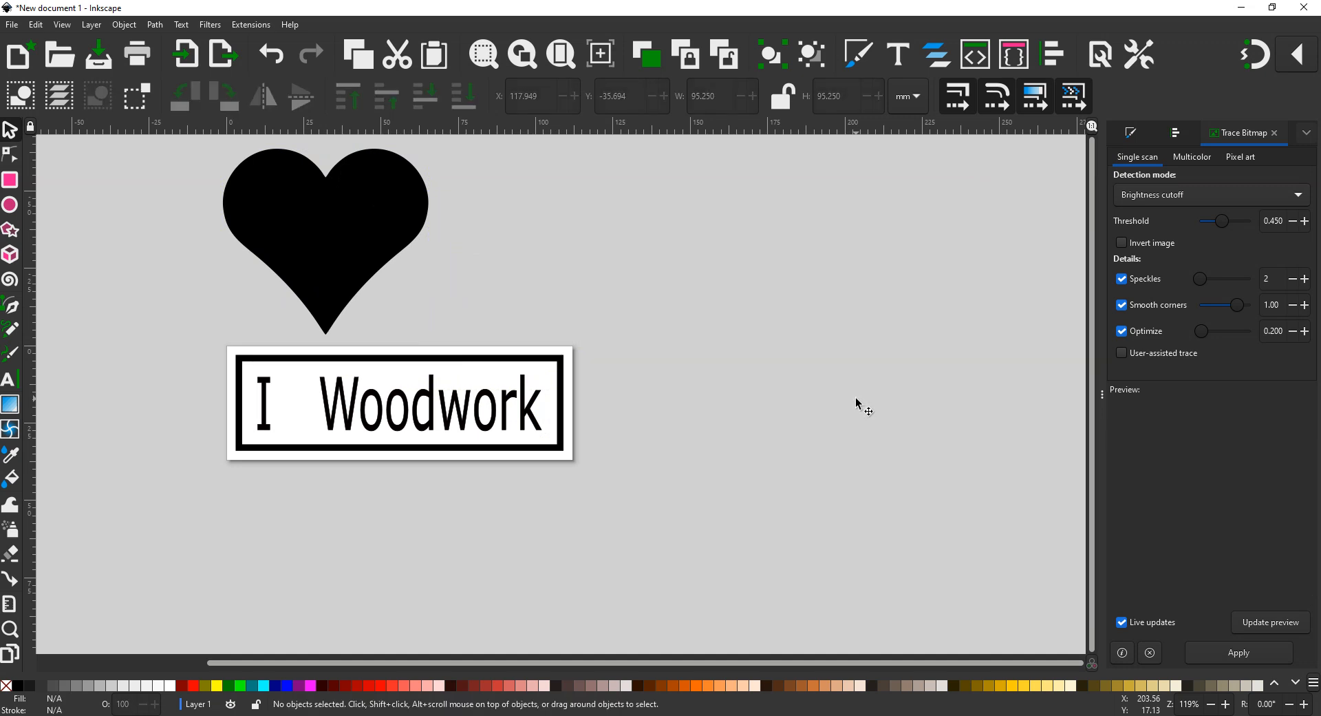
Step: Lock the traced heart's proportions, shrink it to about 11.3 mm wide, and place it between "I" and "Woodwork"
{"action": "left_click", "coordinate": [384, 263]}
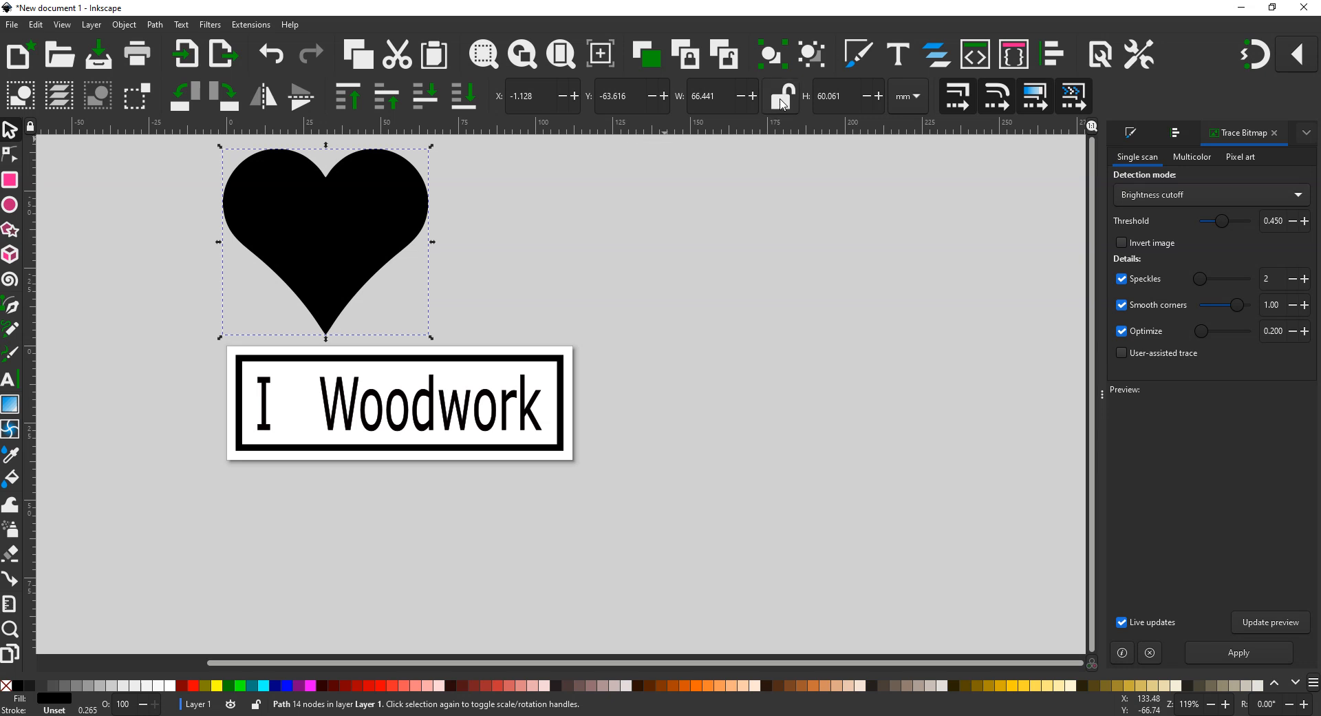
{"action": "left_click", "coordinate": [783, 101]}
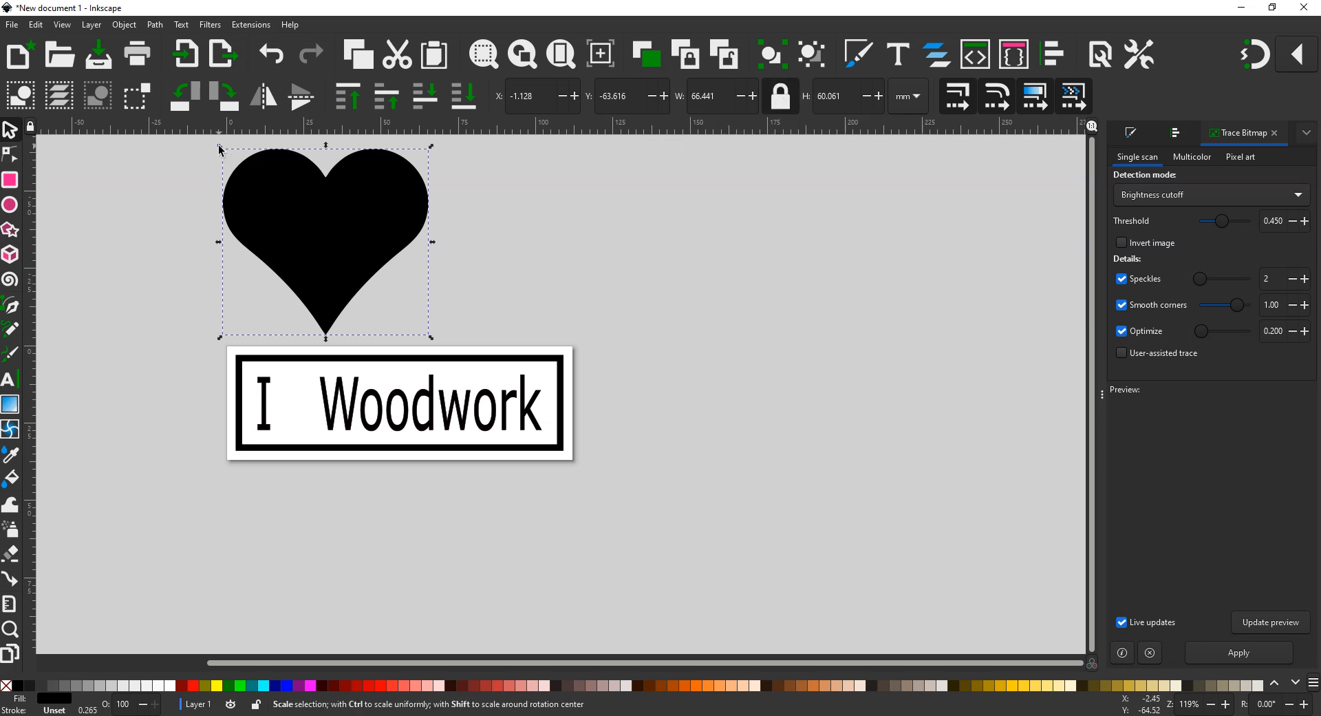
{"action": "left_click_drag", "start_coordinate": [220, 147], "coordinate": [390, 249]}
{"action": "left_click_drag", "start_coordinate": [409, 320], "coordinate": [297, 410]}
{"action": "scroll", "coordinate": [307, 443], "scroll_direction": "up", "scroll_amount": 2}
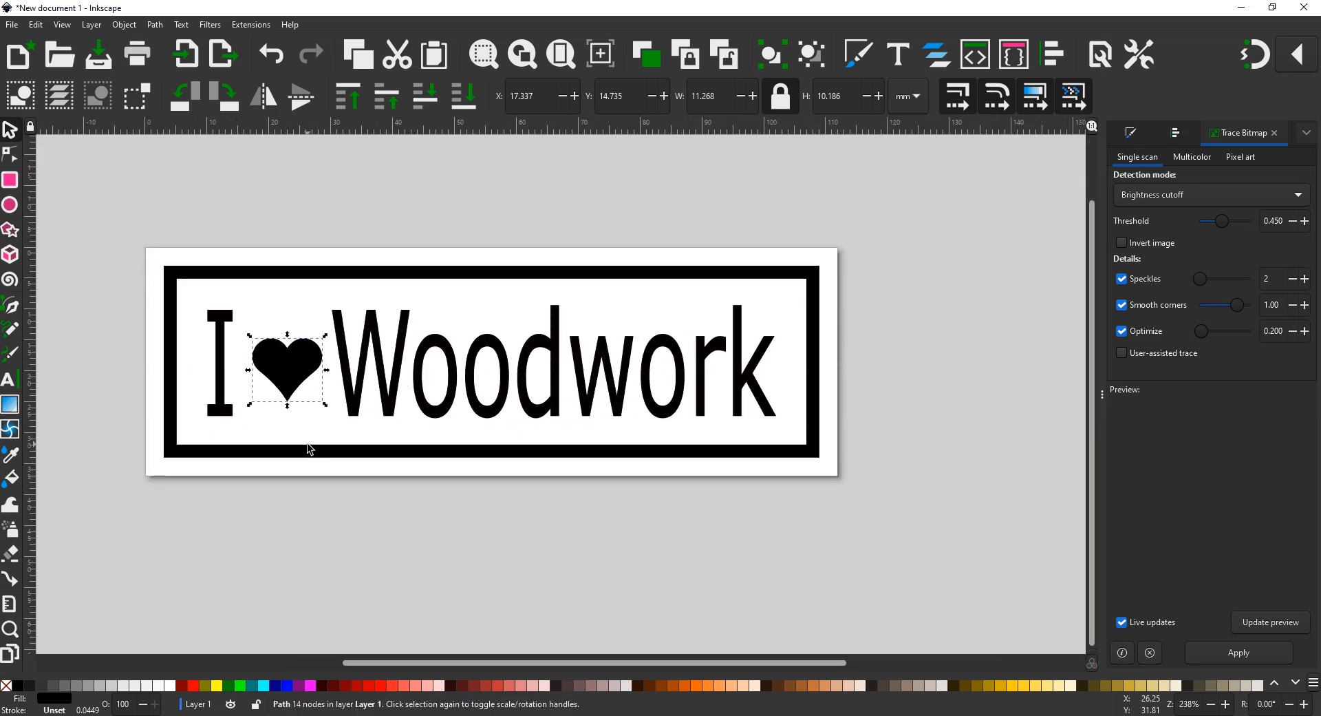
Step: Enlarge the heart proportionally to about 13 mm wide within the gap after "I"
{"action": "scroll", "coordinate": [311, 441], "scroll_direction": "up", "scroll_amount": 1}
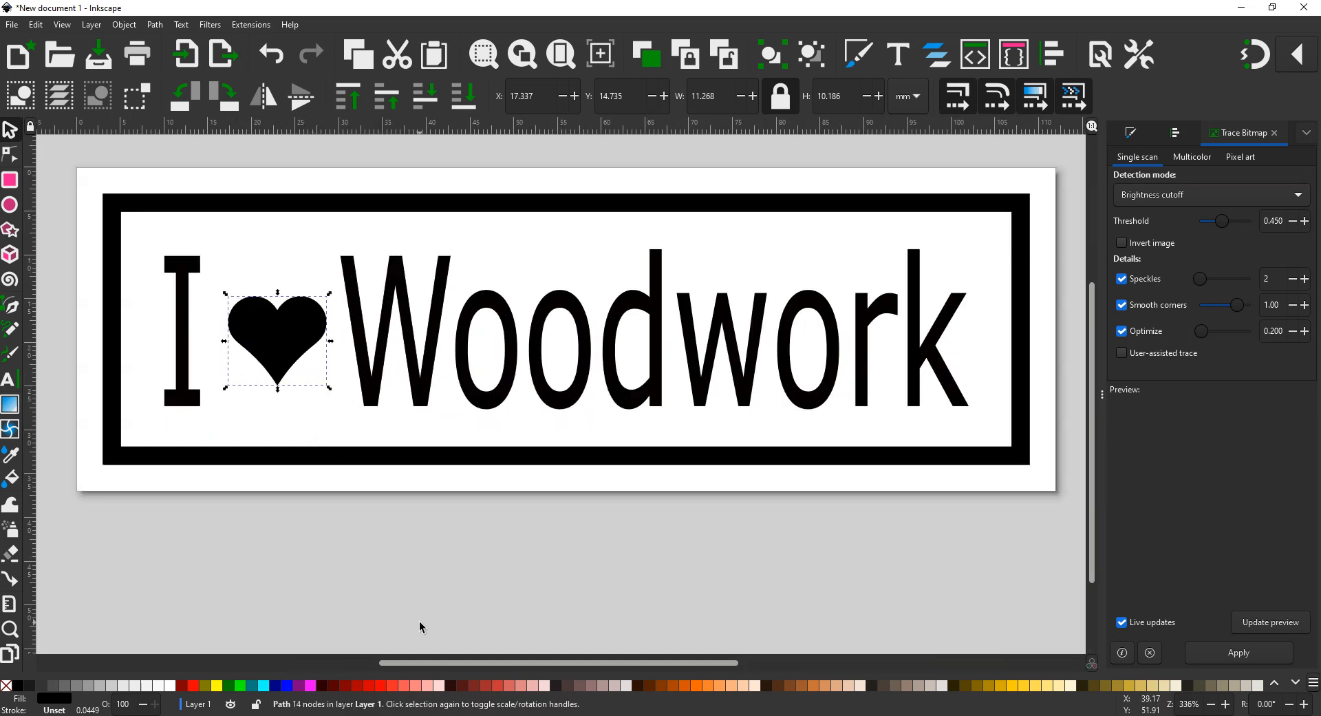
{"action": "mouse_move", "coordinate": [422, 665]}
{"action": "left_mouse_down"}
{"action": "mouse_move", "coordinate": [436, 664]}
{"action": "mouse_move", "coordinate": [422, 664]}
{"action": "left_mouse_up"}
{"action": "scroll", "coordinate": [348, 592], "scroll_direction": "up", "scroll_amount": 1}
{"action": "scroll", "coordinate": [348, 592], "scroll_direction": "down", "scroll_amount": 1}
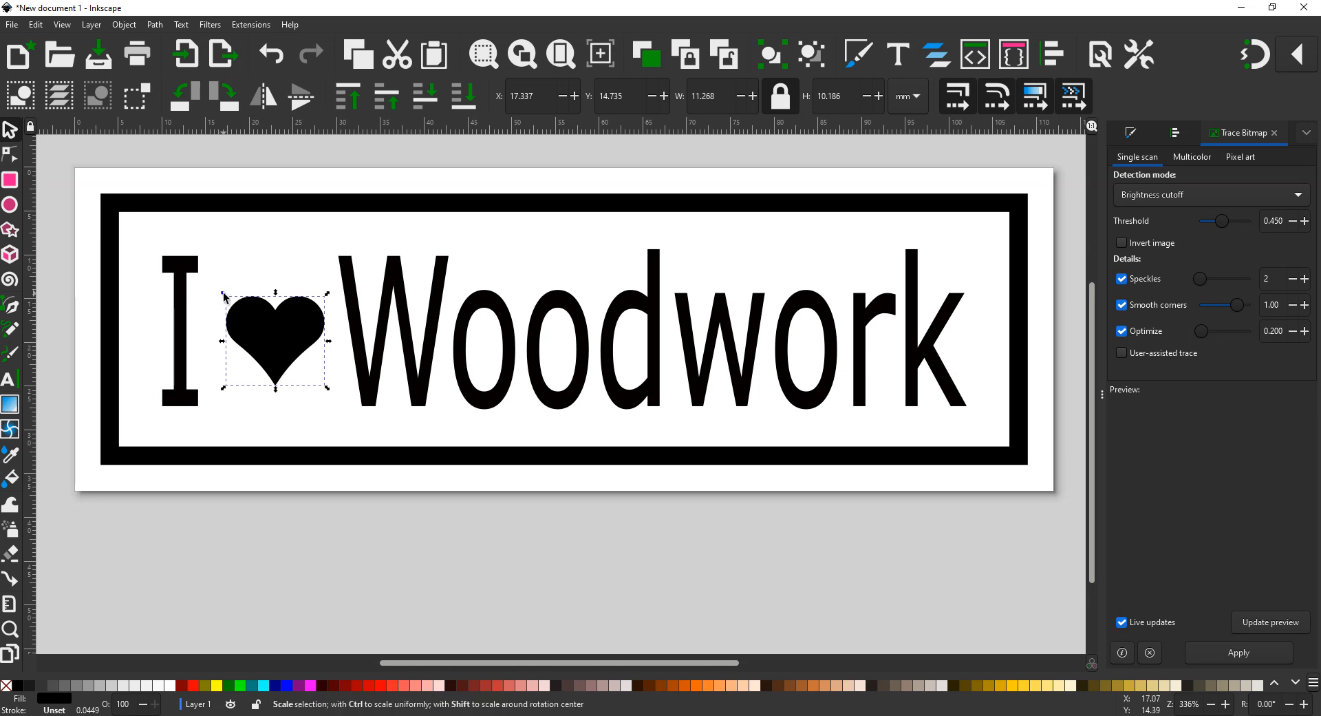
{"action": "left_click_drag", "start_coordinate": [223, 294], "coordinate": [209, 279]}
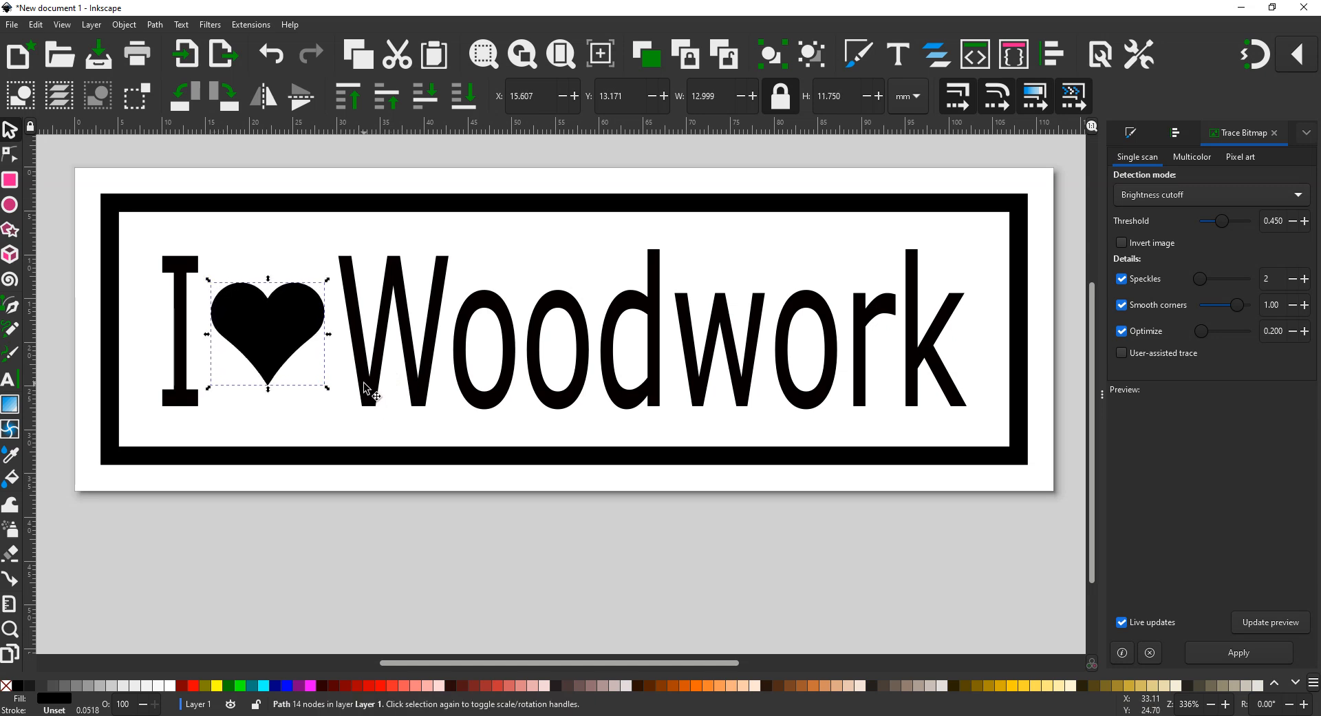
Step: Add one more space before "Woodwork" in the text to widen the gap for the heart
{"action": "left_click", "coordinate": [363, 383]}
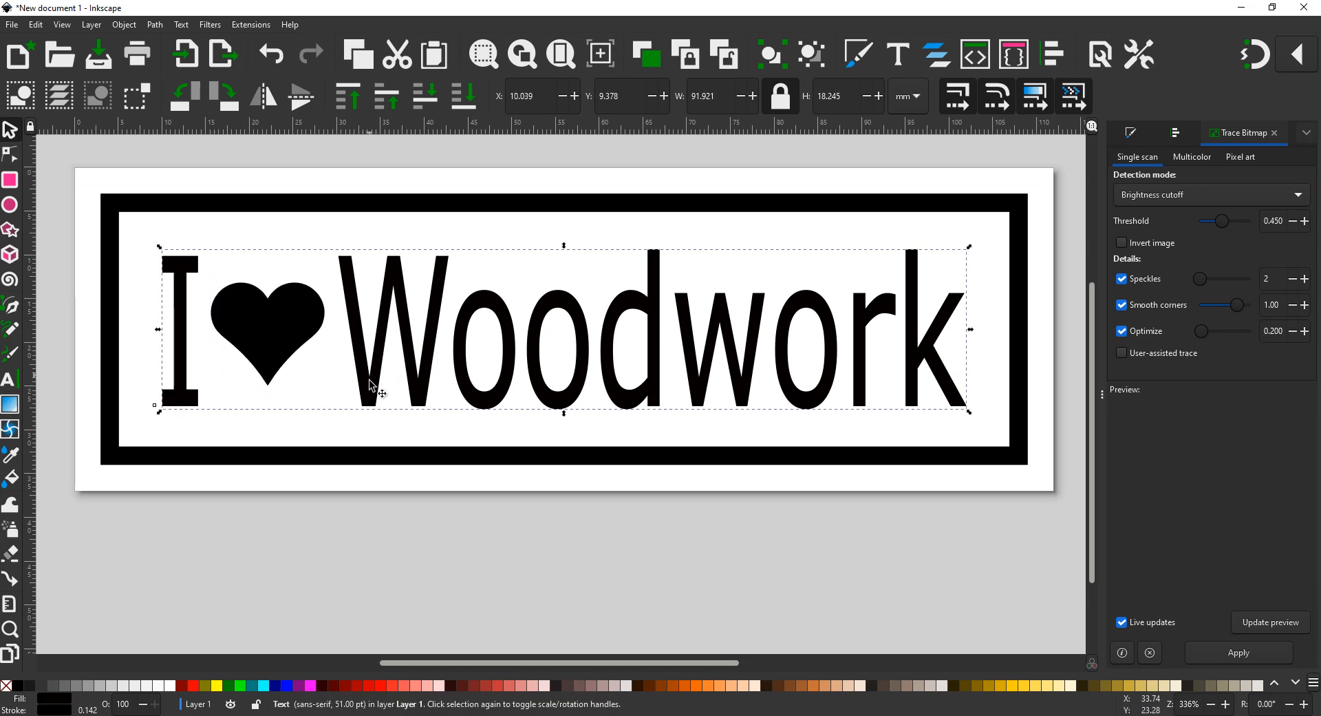
{"action": "double_click", "coordinate": [363, 386]}
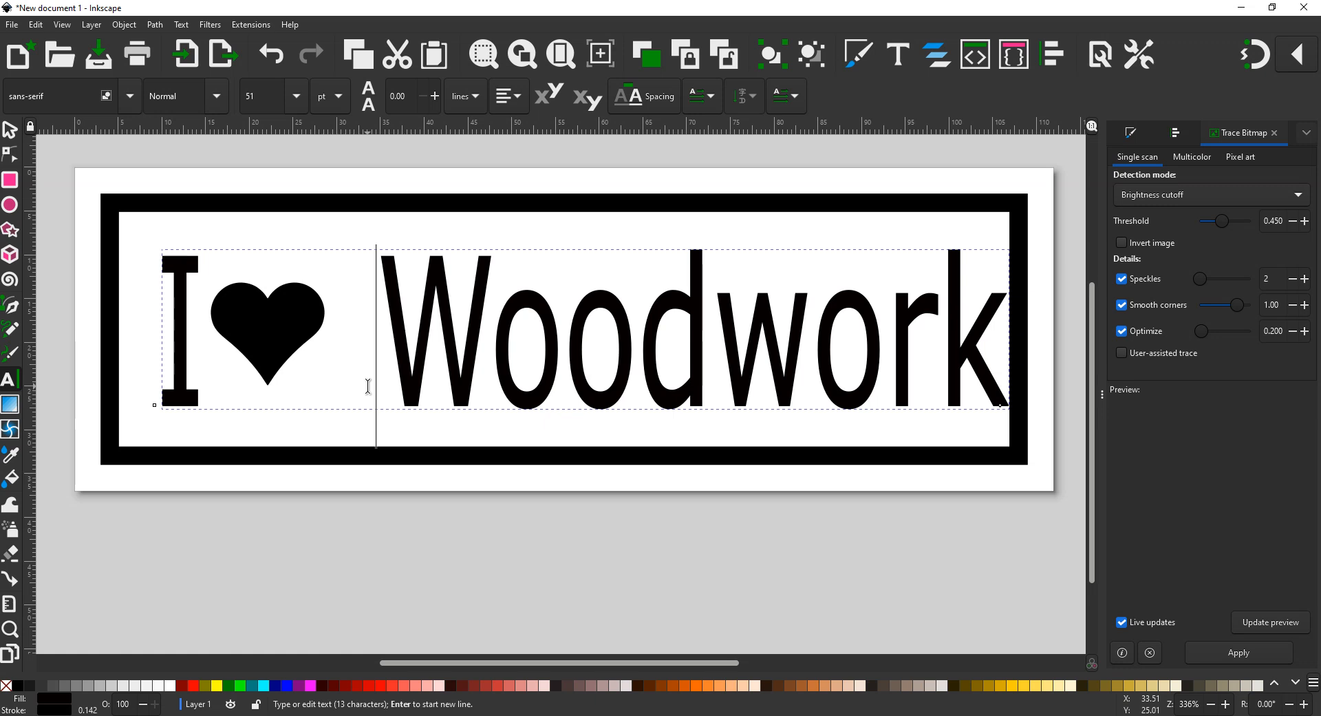
{"action": "left_click", "coordinate": [9, 129]}
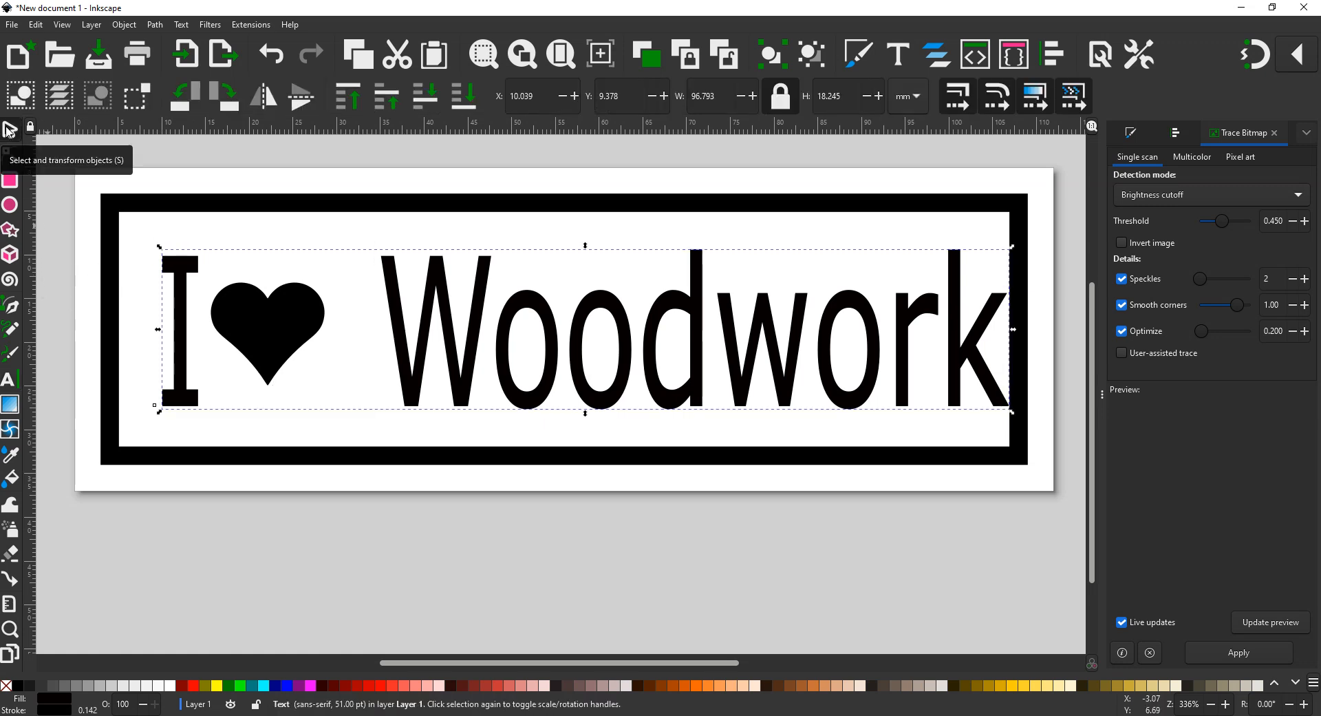
Step: Enlarge the heart to about 14 mm wide and position it midway between "I" and "Woodwork"
{"action": "left_click", "coordinate": [307, 348]}
{"action": "left_click_drag", "start_coordinate": [311, 344], "coordinate": [326, 344]}
{"action": "left_click_drag", "start_coordinate": [225, 280], "coordinate": [217, 273]}
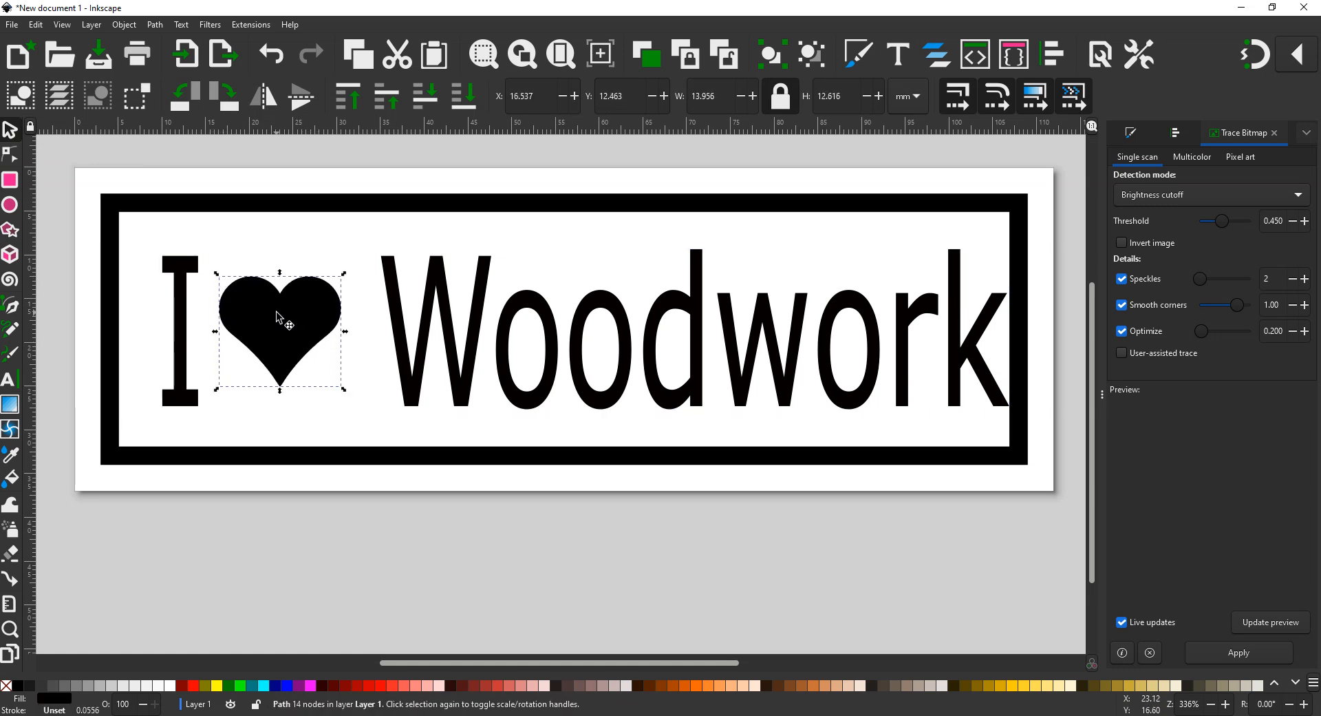
{"action": "left_click_drag", "start_coordinate": [279, 318], "coordinate": [292, 320]}
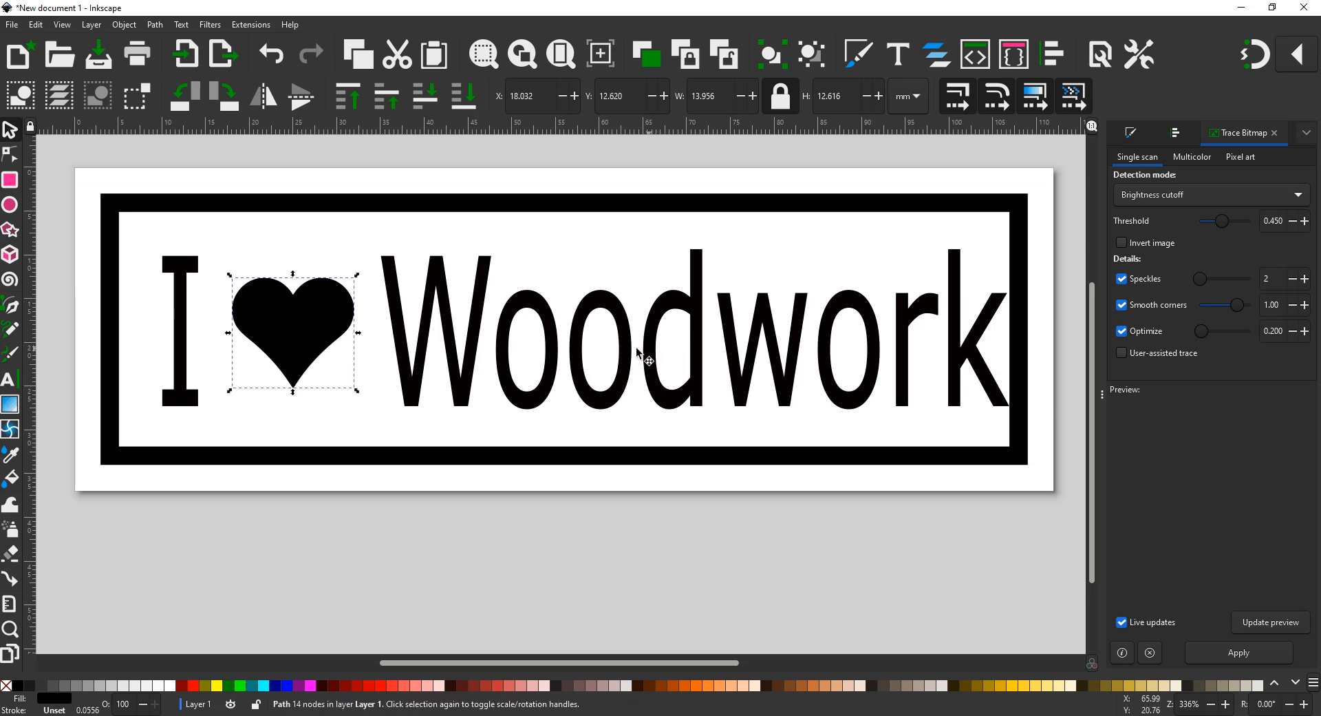
Step: Try centring the text and heart on the page's vertical axis, undo it, and centre both on the horizontal axis
{"action": "left_click", "coordinate": [622, 316]}
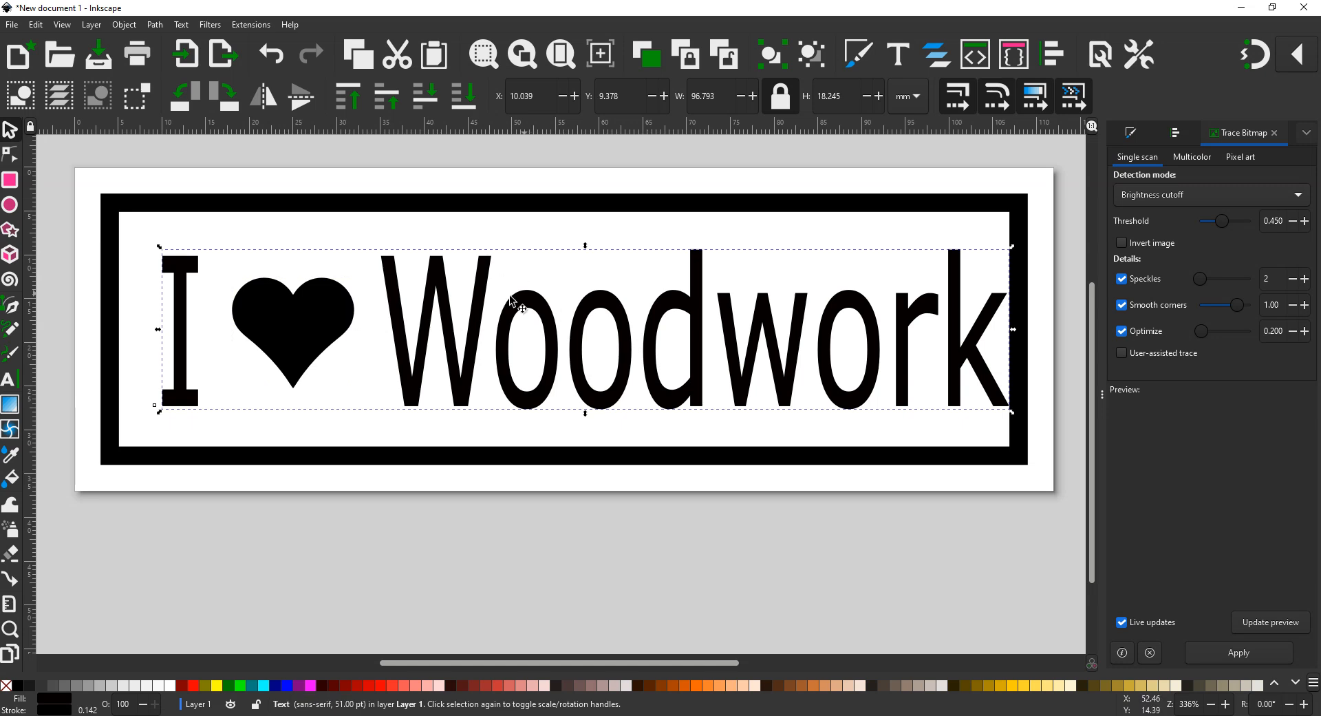
{"action": "left_click", "coordinate": [346, 334], "text": "shift"}
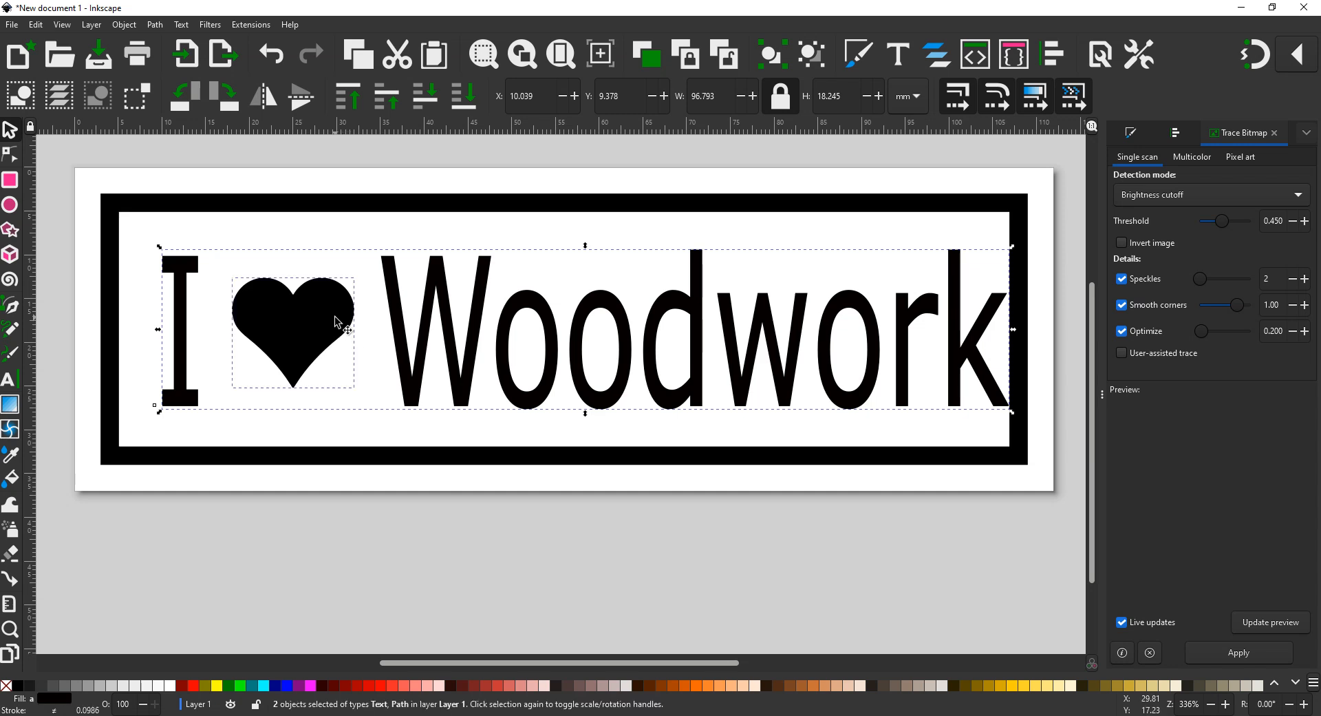
{"action": "left_click", "coordinate": [1178, 132]}
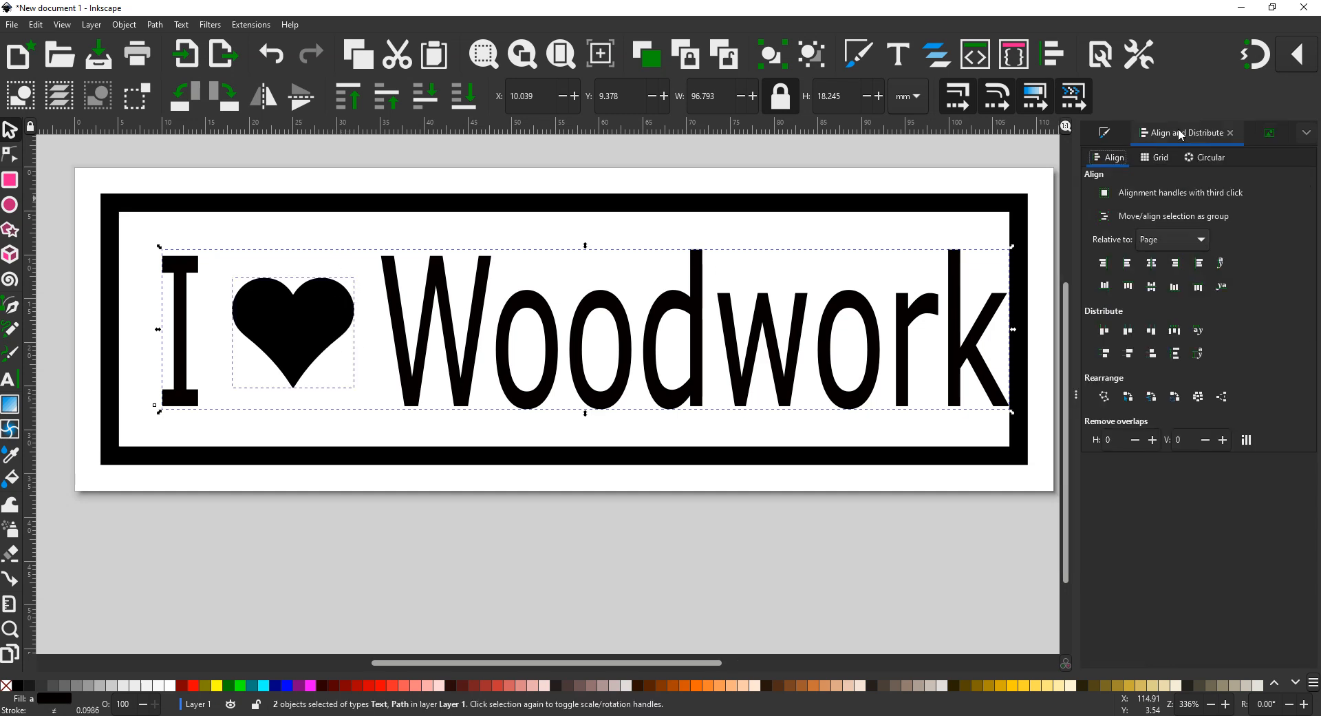
{"action": "left_click", "coordinate": [1151, 264]}
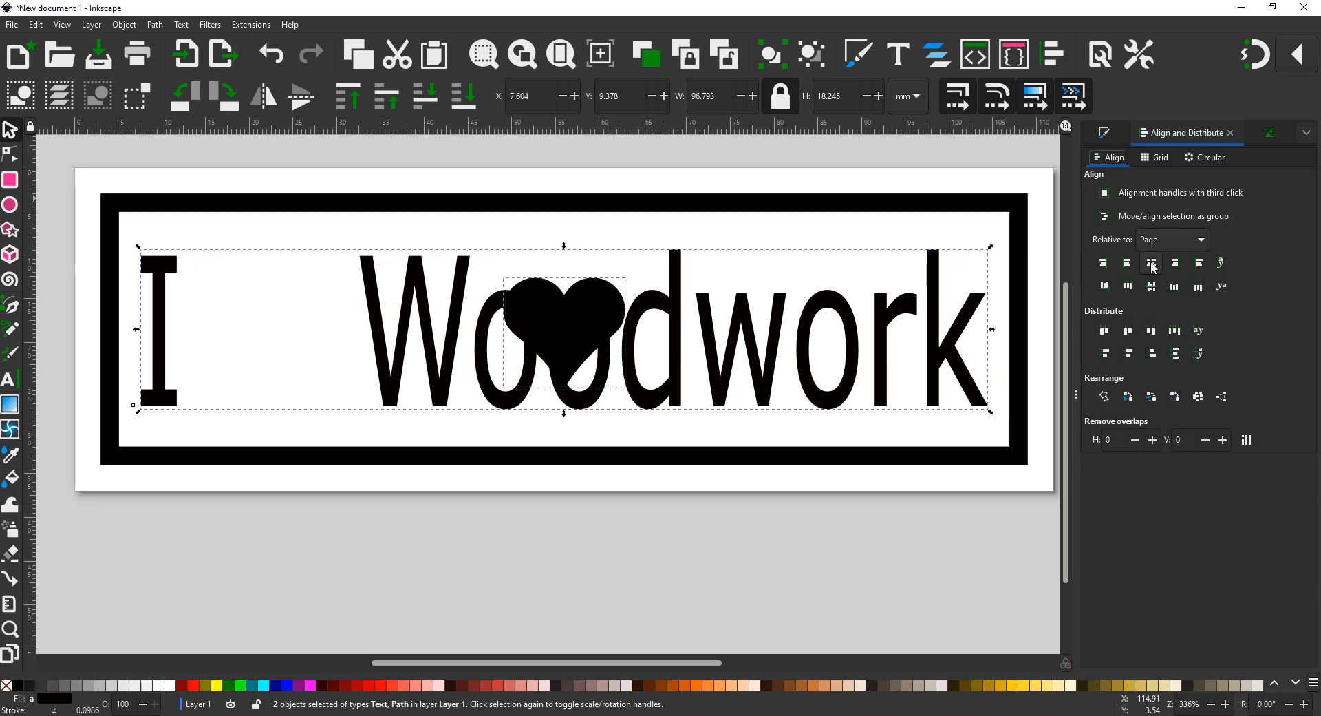
{"action": "key", "text": "ctrl+z"}
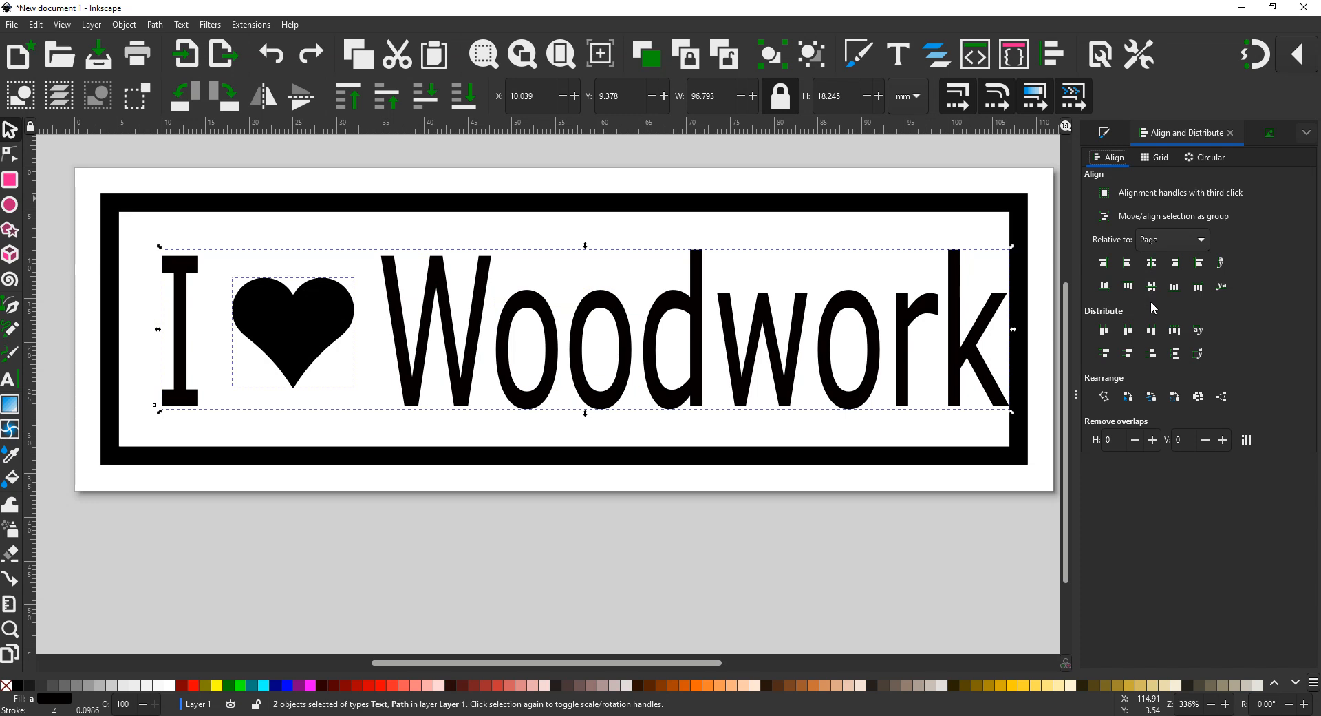
{"action": "left_click", "coordinate": [1152, 289]}
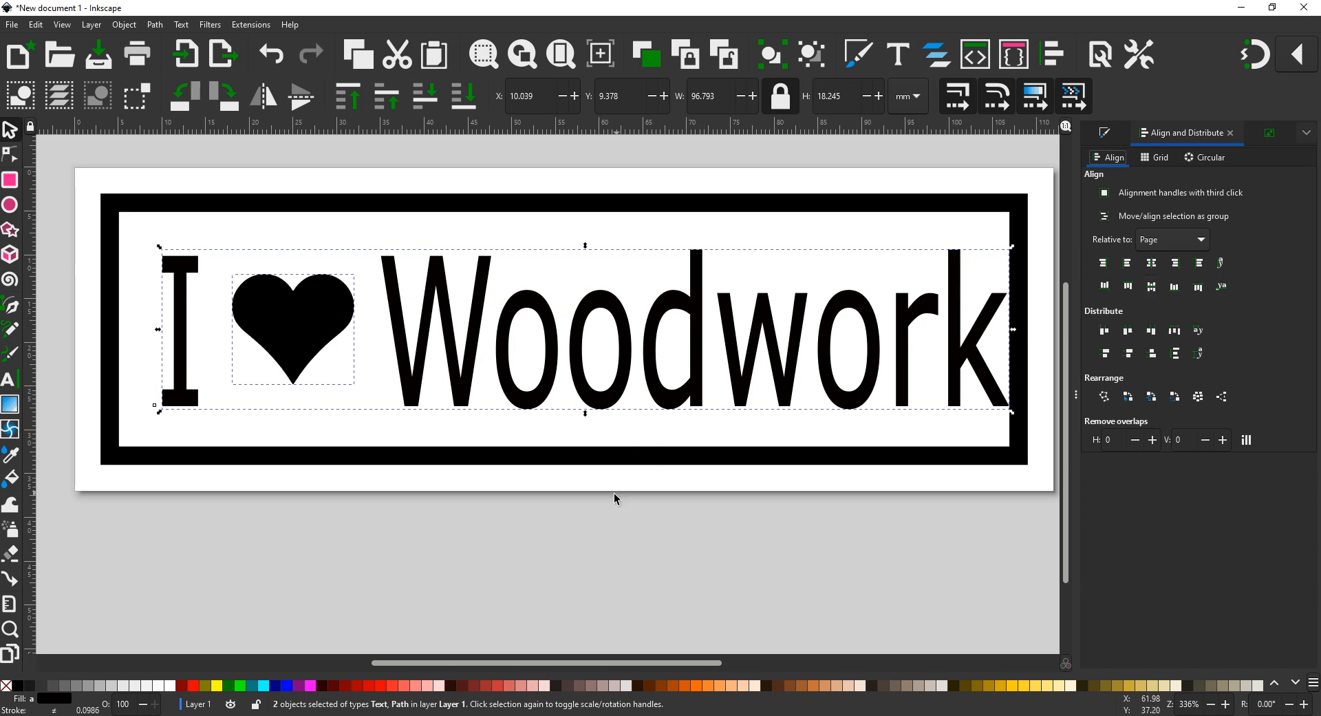
{"action": "left_click", "coordinate": [583, 559]}
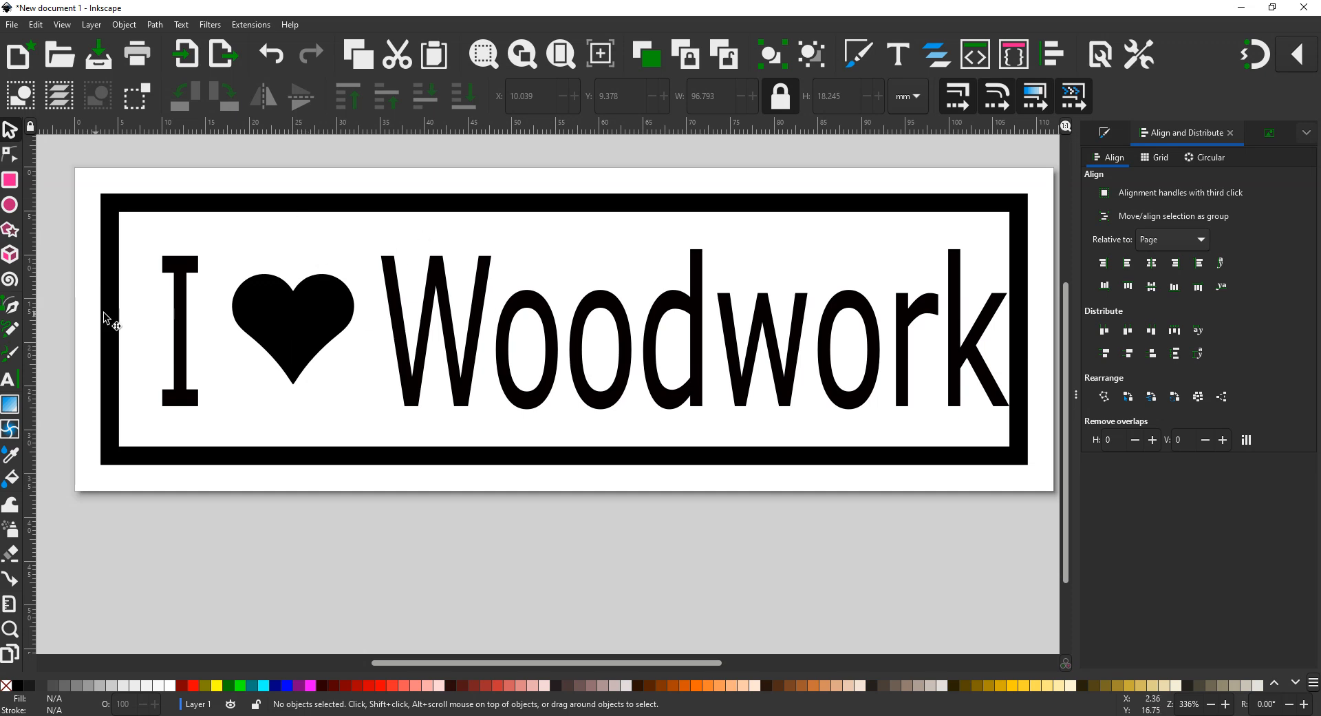
Step: Try centring the text alone on the page's vertical axis, and undo the alignment
{"action": "left_click", "coordinate": [181, 302]}
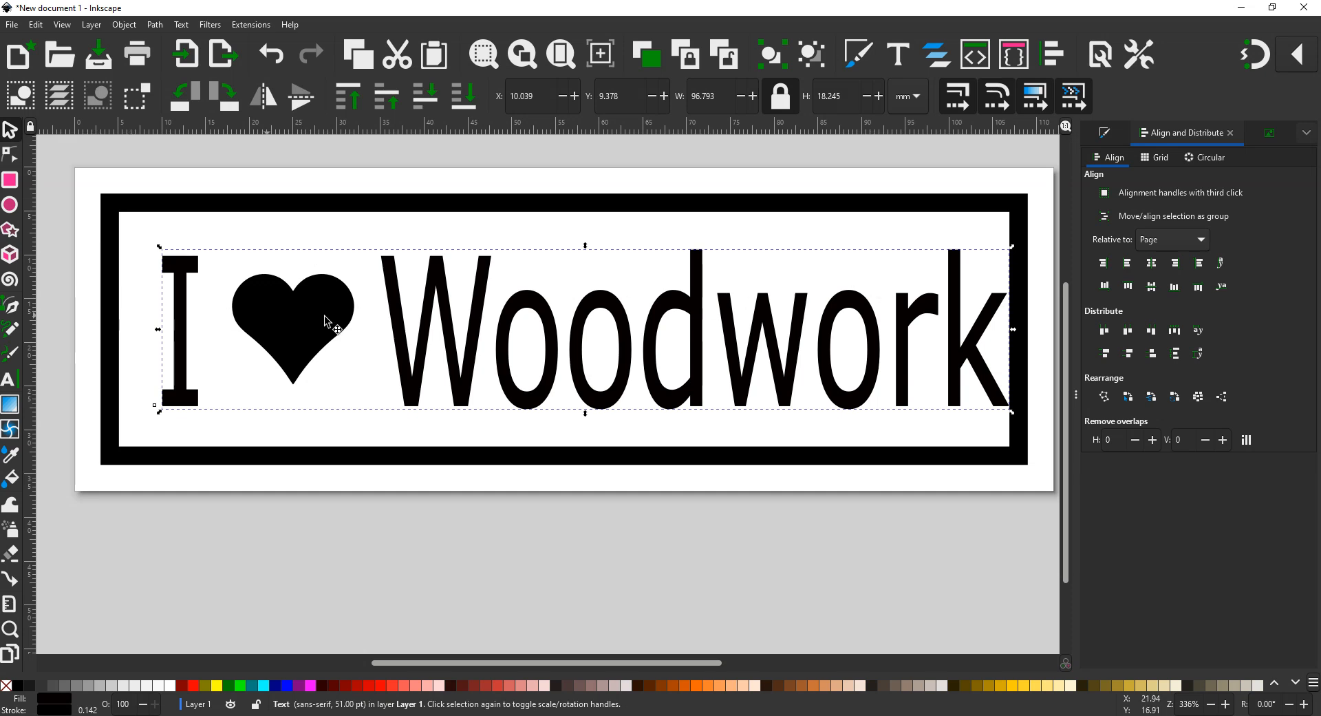
{"action": "left_click", "coordinate": [1151, 264]}
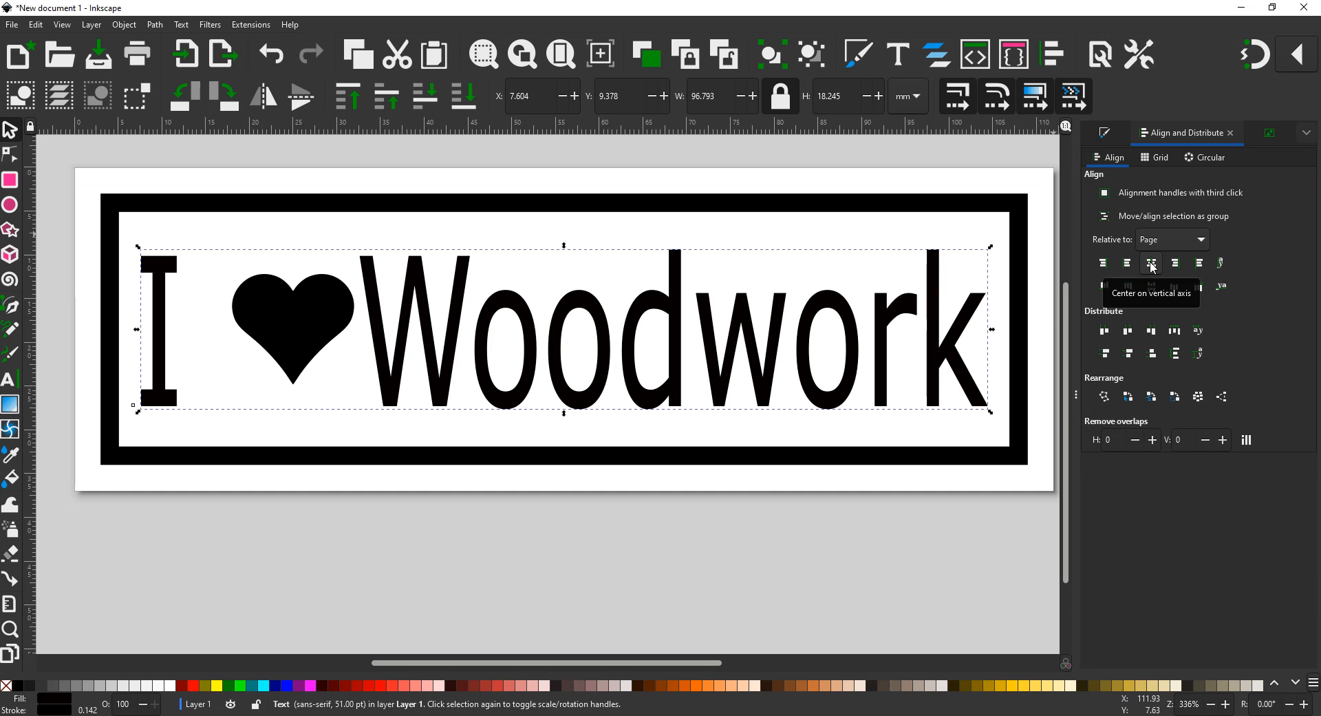
{"action": "key", "text": "ctrl+z"}
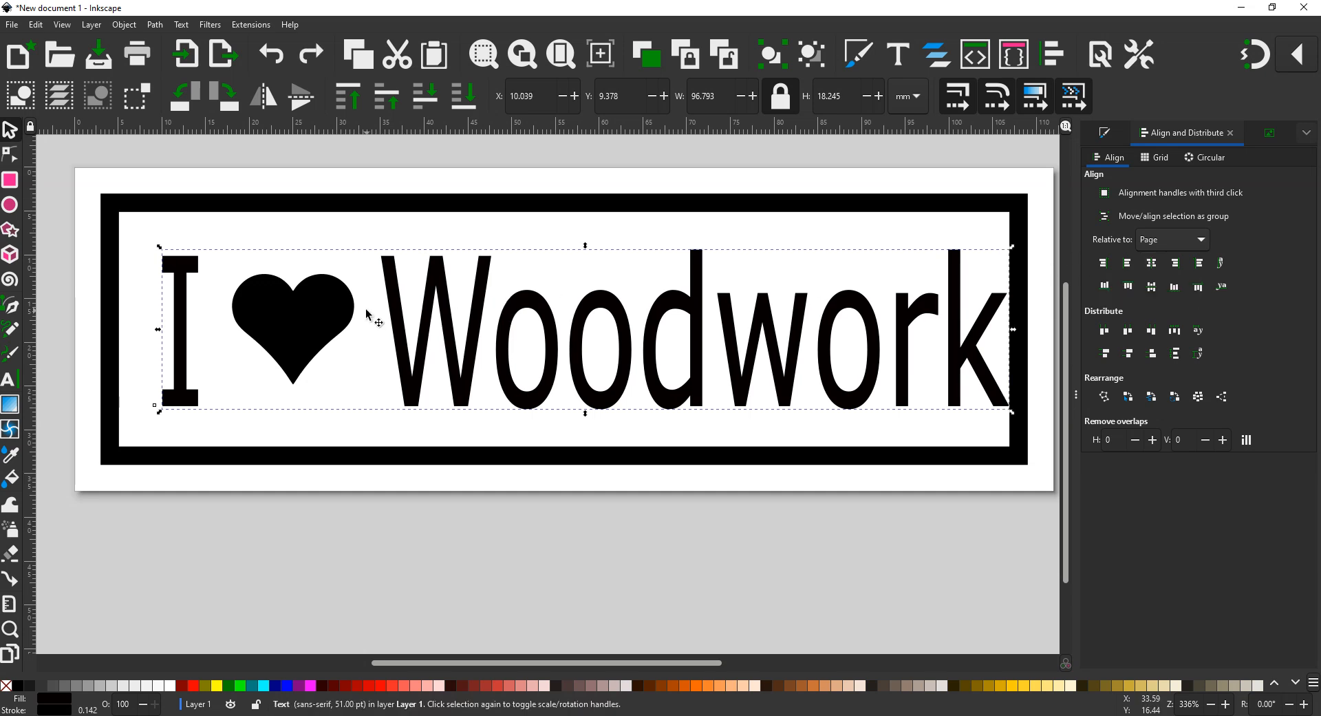
Step: Add the heart to the text selection and group the two objects
{"action": "left_click", "coordinate": [241, 330], "text": "shift"}
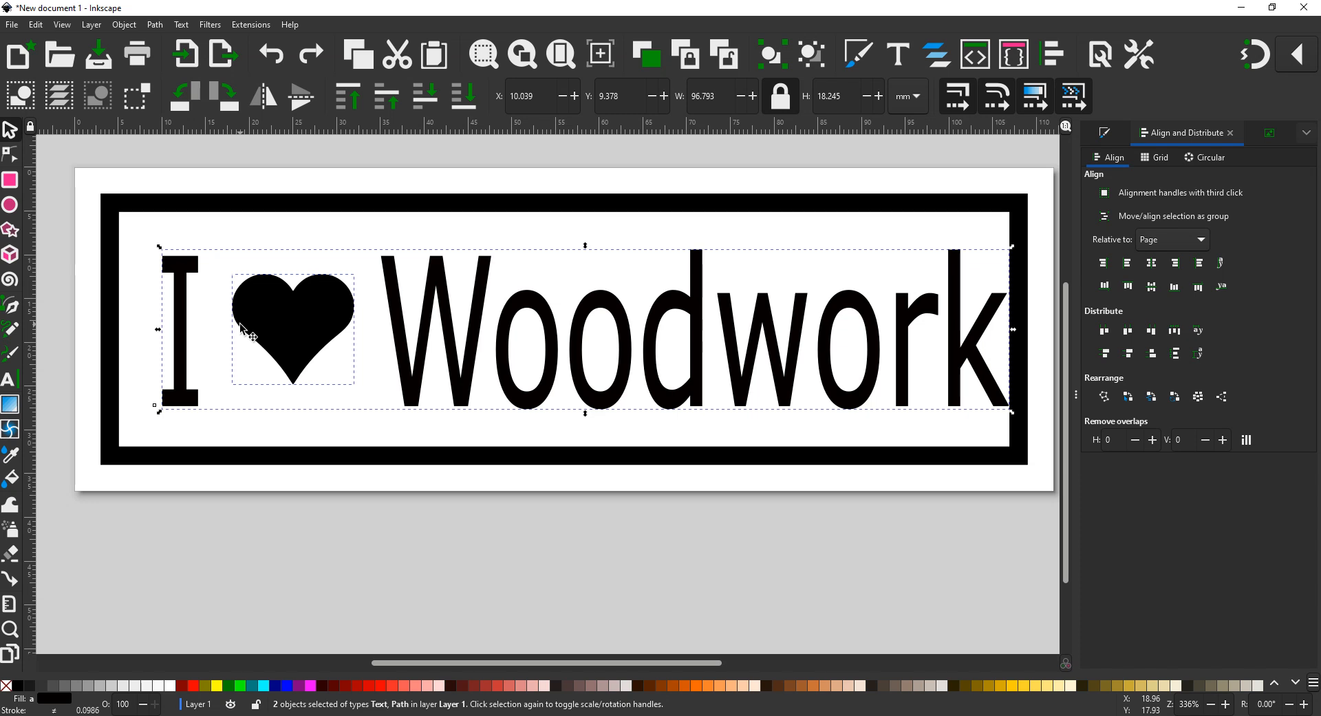
{"action": "right_click", "coordinate": [241, 331]}
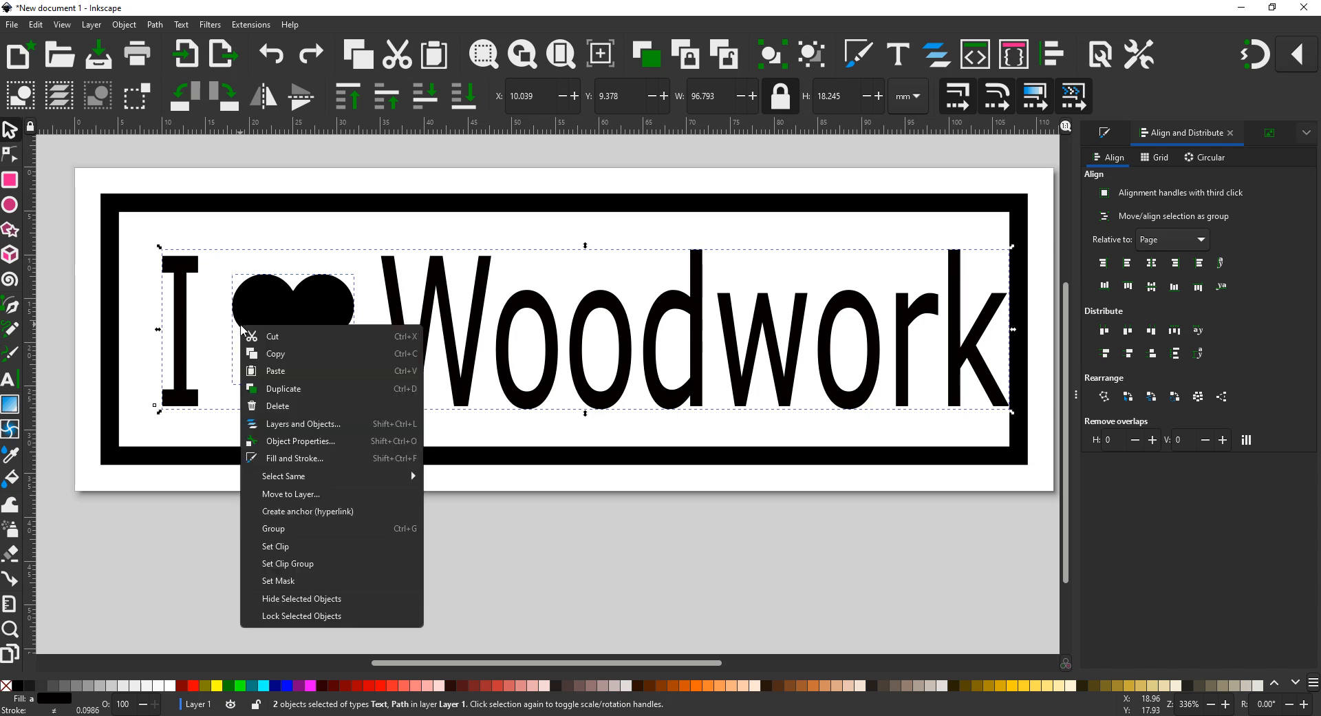
{"action": "left_click", "coordinate": [292, 529]}
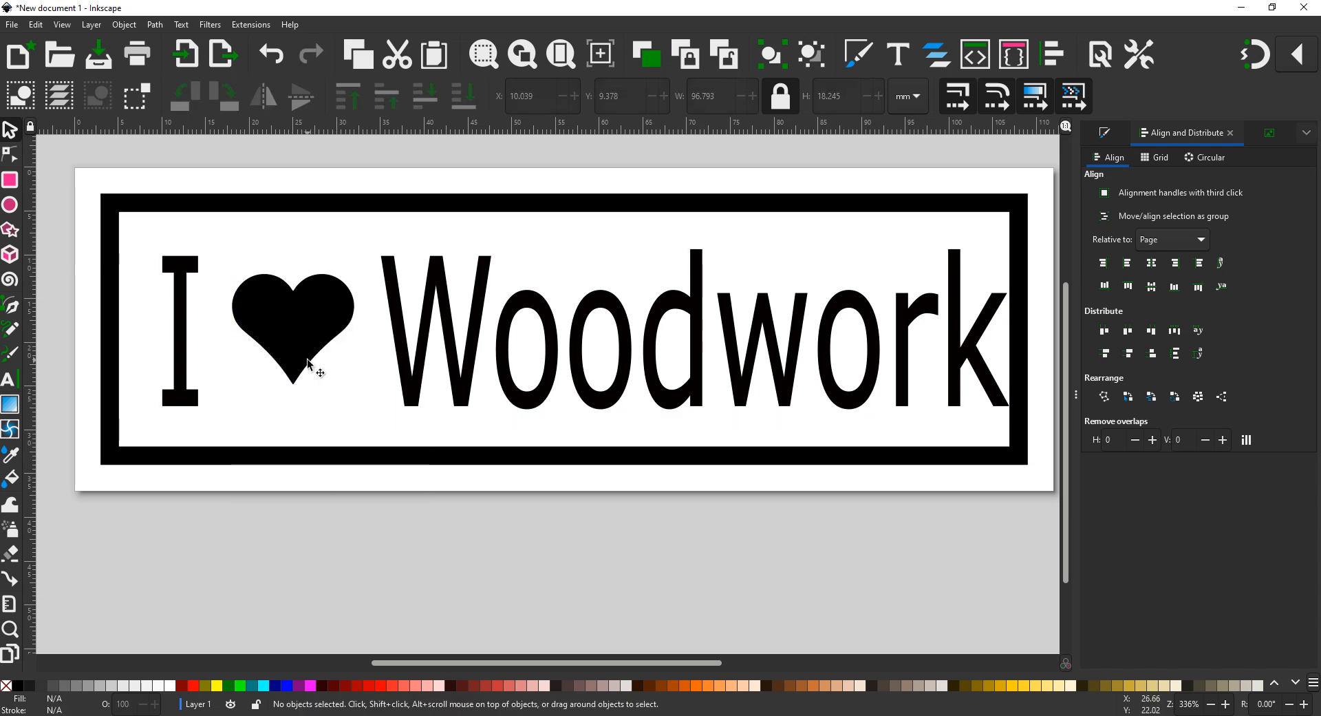
Step: Move the text-and-heart group freely, centre it on the page both horizontally and vertically, and deselect it
{"action": "mouse_move", "coordinate": [311, 363]}
{"action": "left_mouse_down"}
{"action": "mouse_move", "coordinate": [298, 385]}
{"action": "mouse_move", "coordinate": [324, 348]}
{"action": "mouse_move", "coordinate": [327, 365]}
{"action": "mouse_move", "coordinate": [287, 360]}
{"action": "left_mouse_up"}
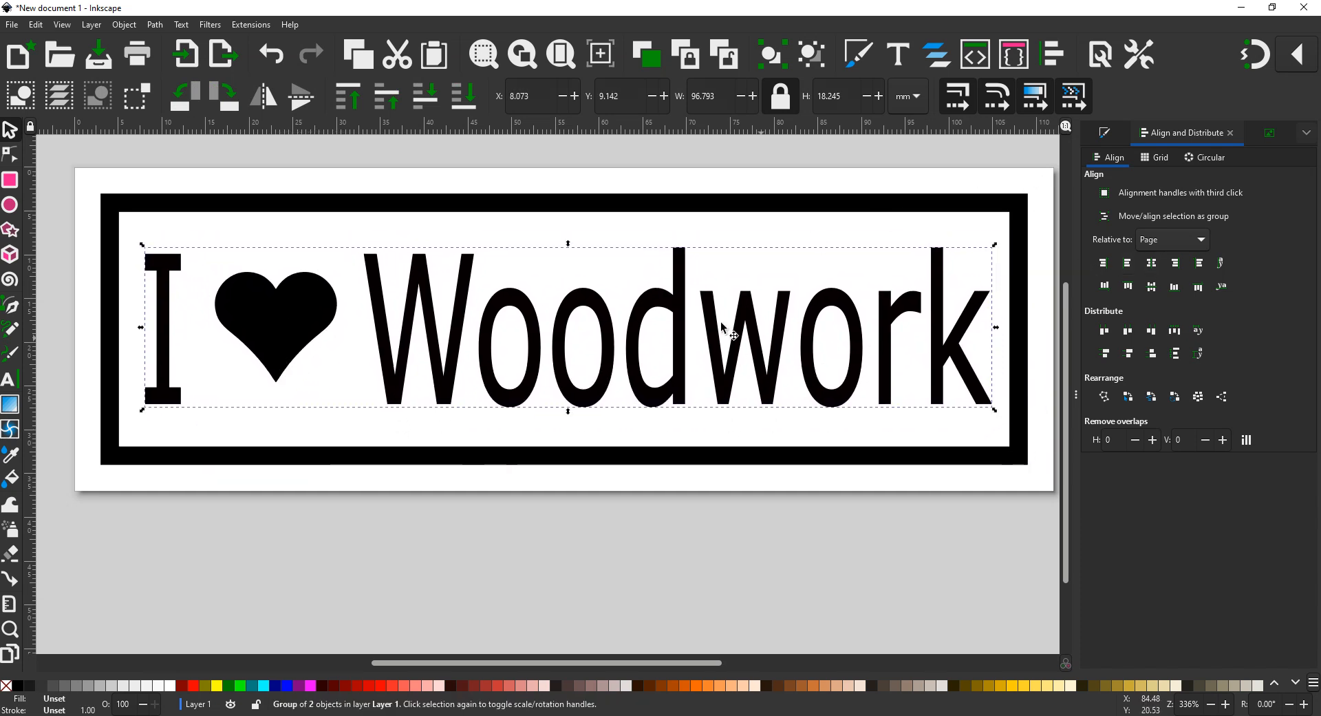
{"action": "left_click_drag", "start_coordinate": [679, 345], "coordinate": [679, 438]}
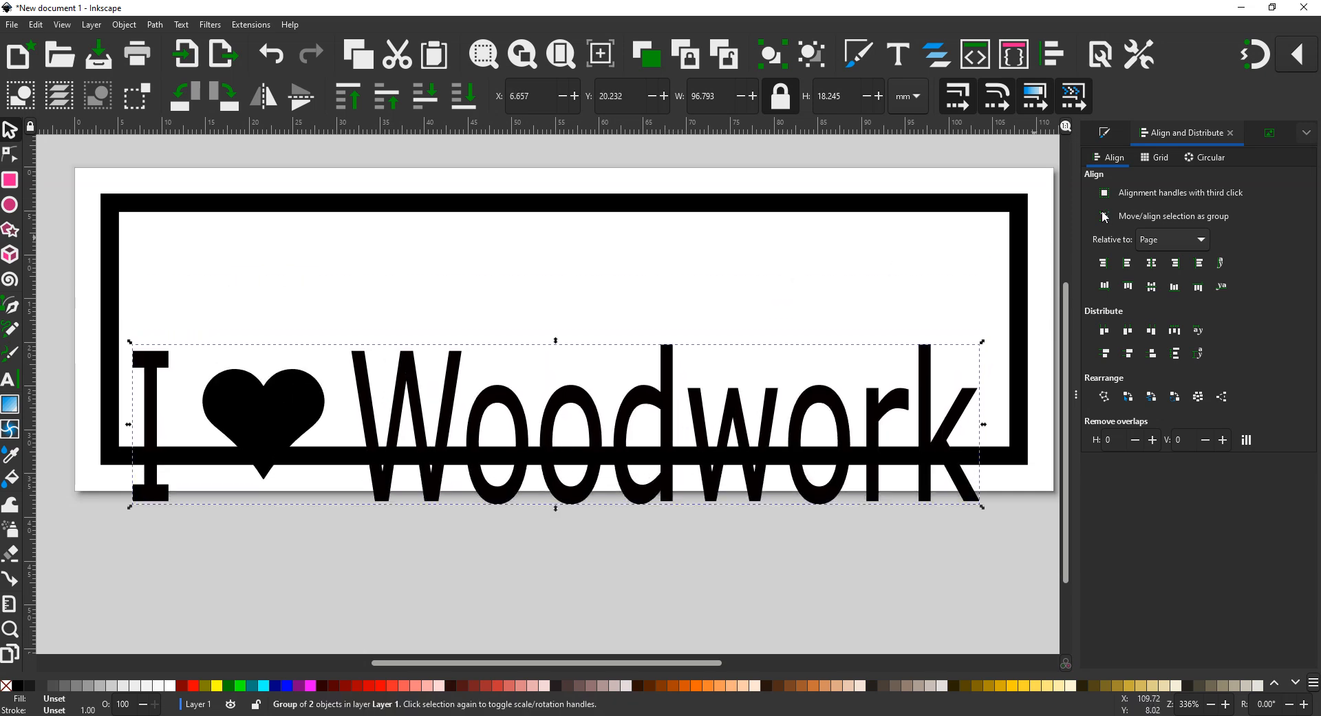
{"action": "left_click", "coordinate": [1154, 265]}
{"action": "left_click", "coordinate": [1151, 287]}
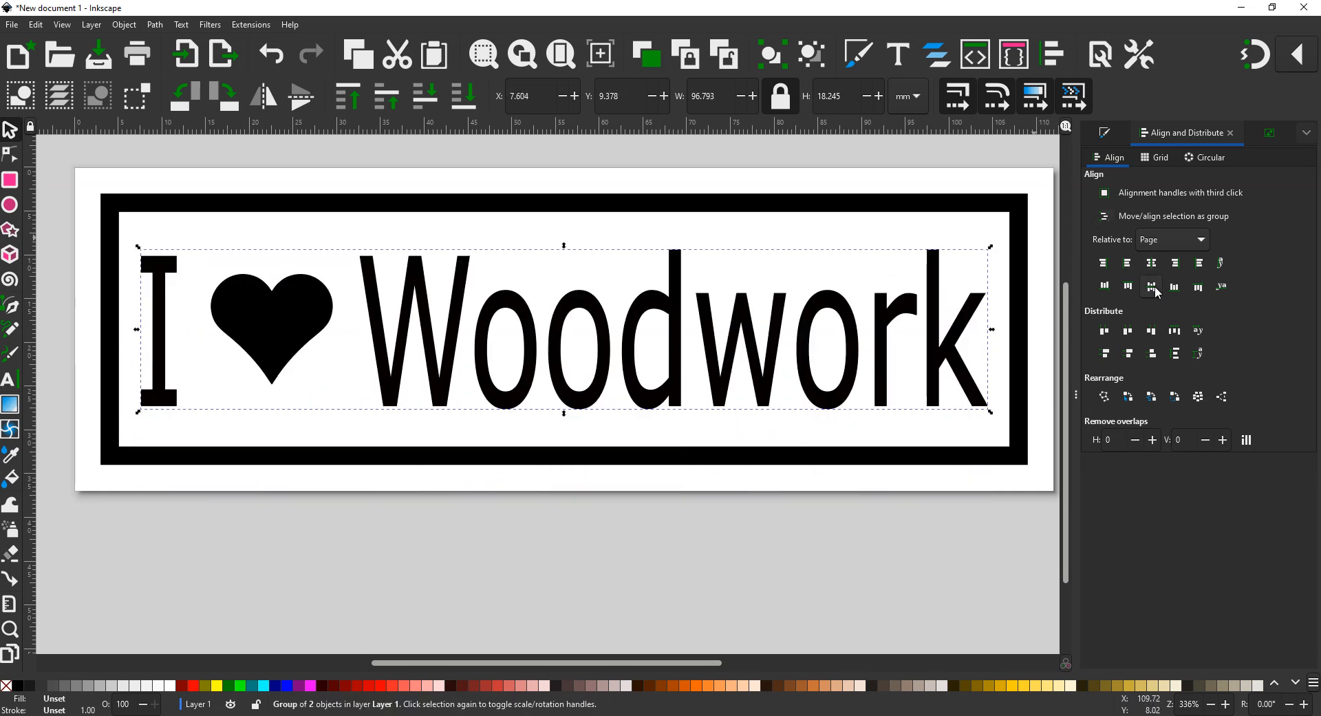
{"action": "left_click", "coordinate": [583, 559]}
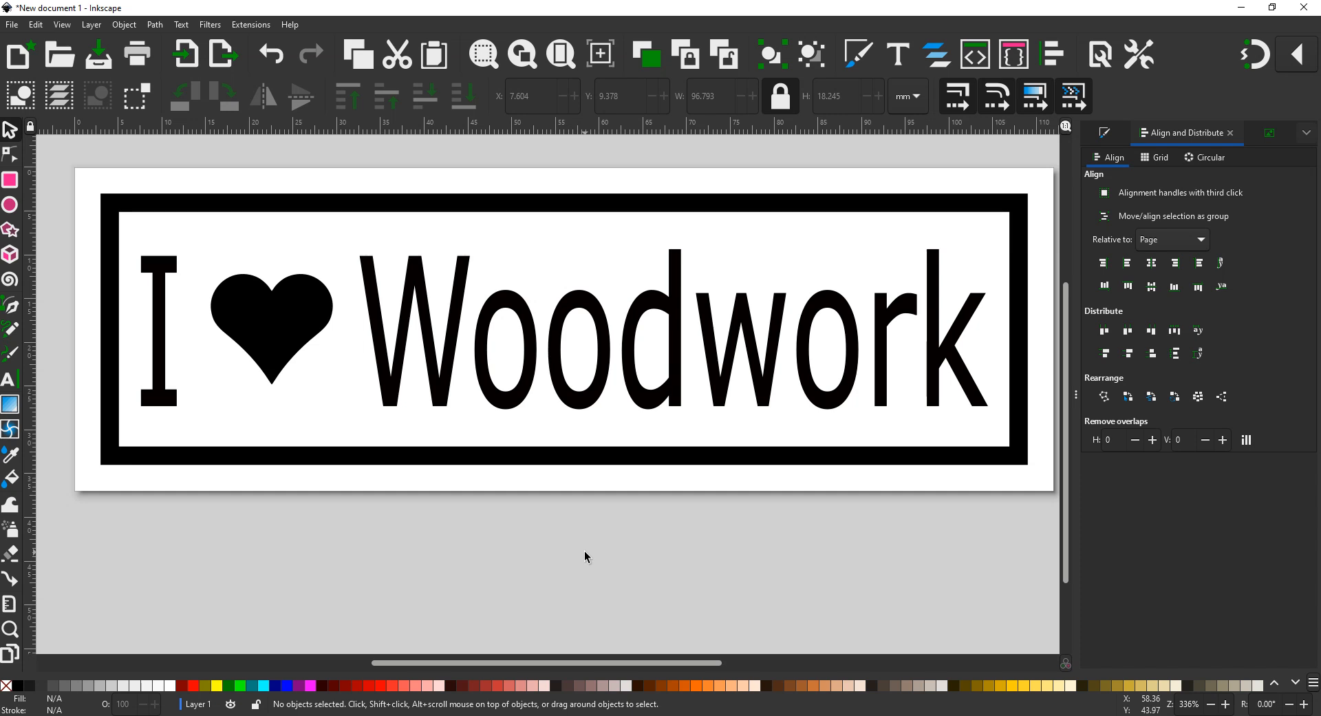
Step: Start saving the document and choose the Woodwork 8 folder in OneDrive - Comox Valley Schools as its location
{"action": "left_click", "coordinate": [12, 25]}
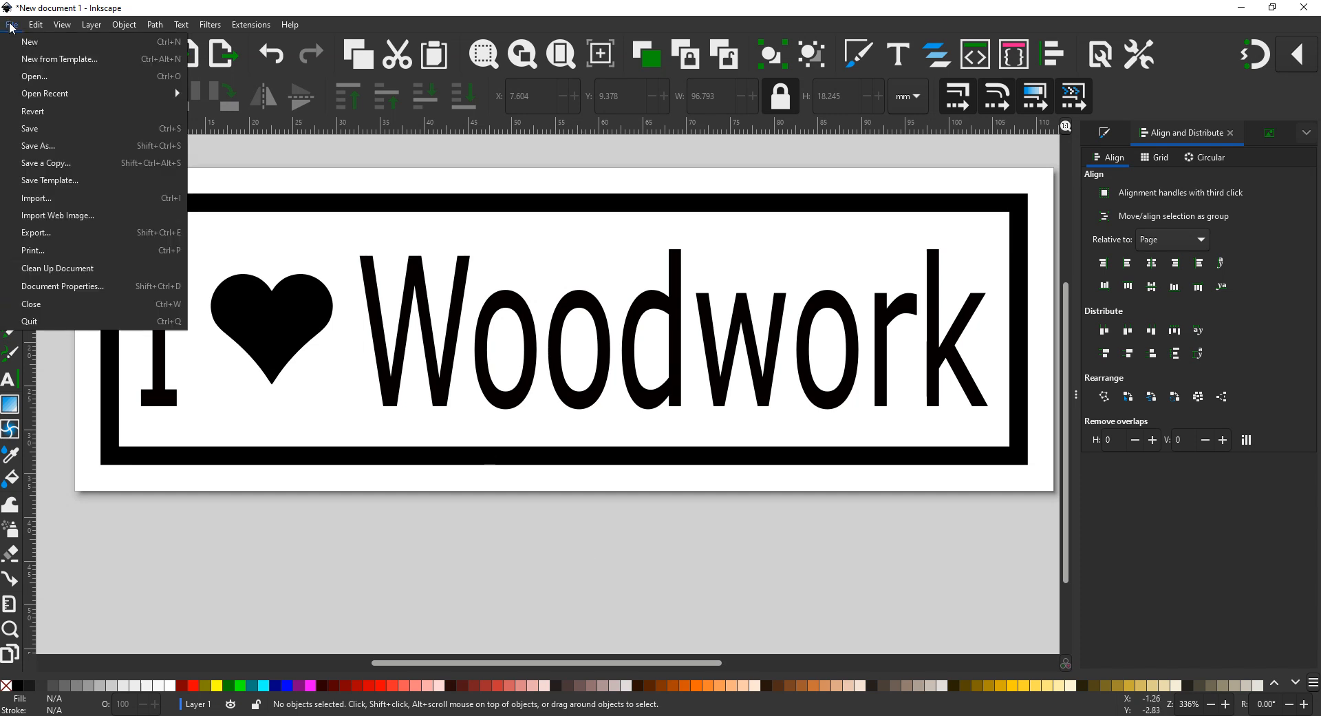
{"action": "left_click", "coordinate": [26, 129]}
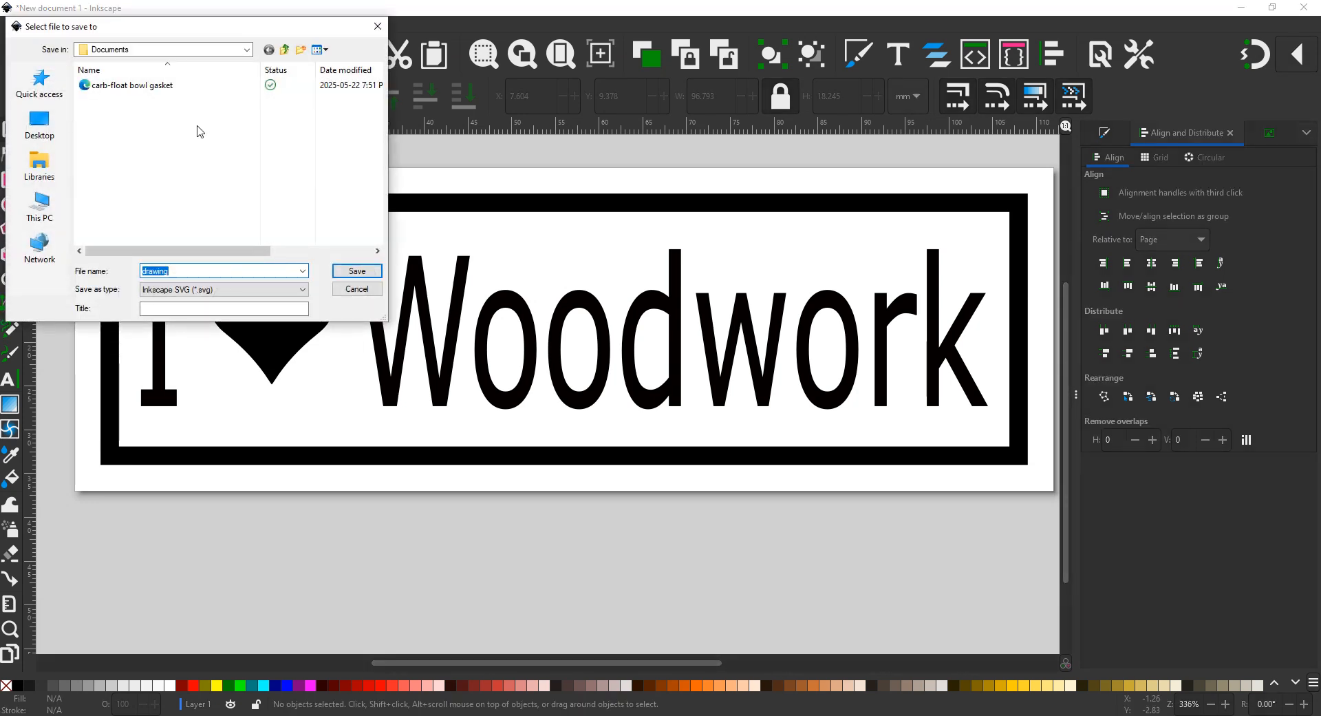
{"action": "left_click", "coordinate": [246, 51]}
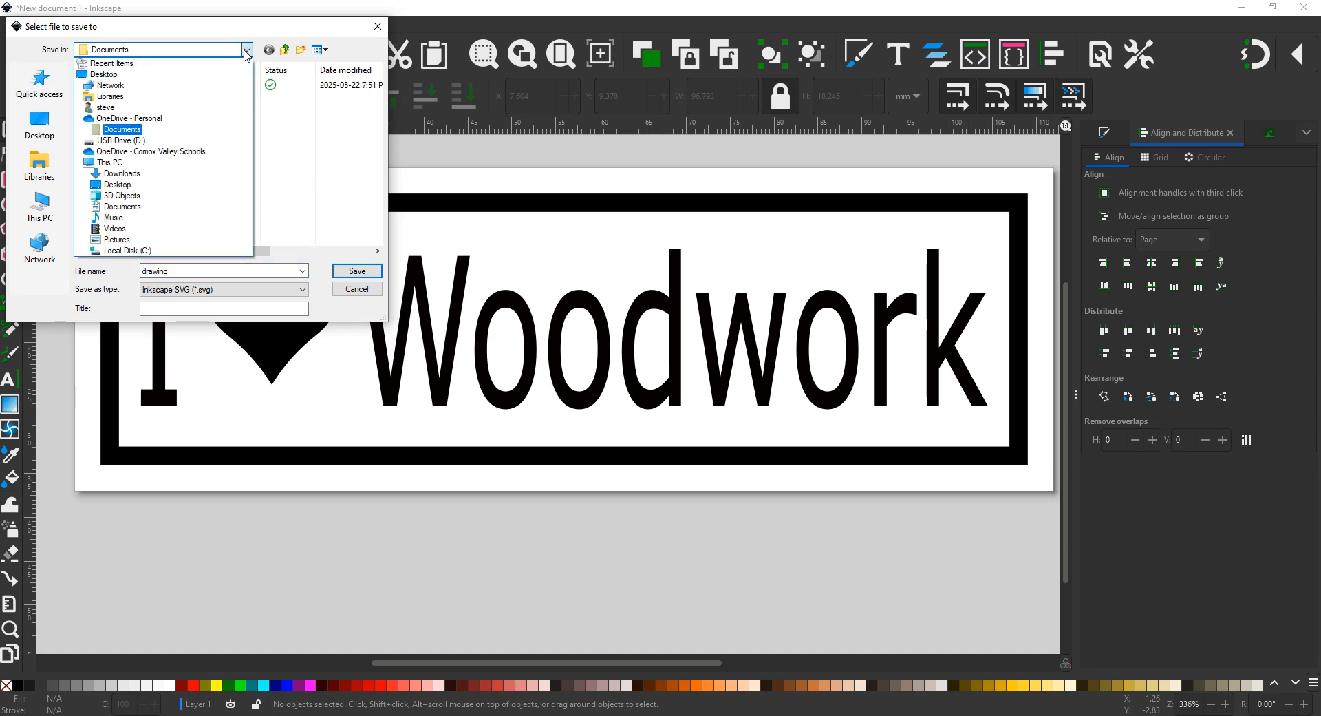
{"action": "left_click", "coordinate": [140, 152]}
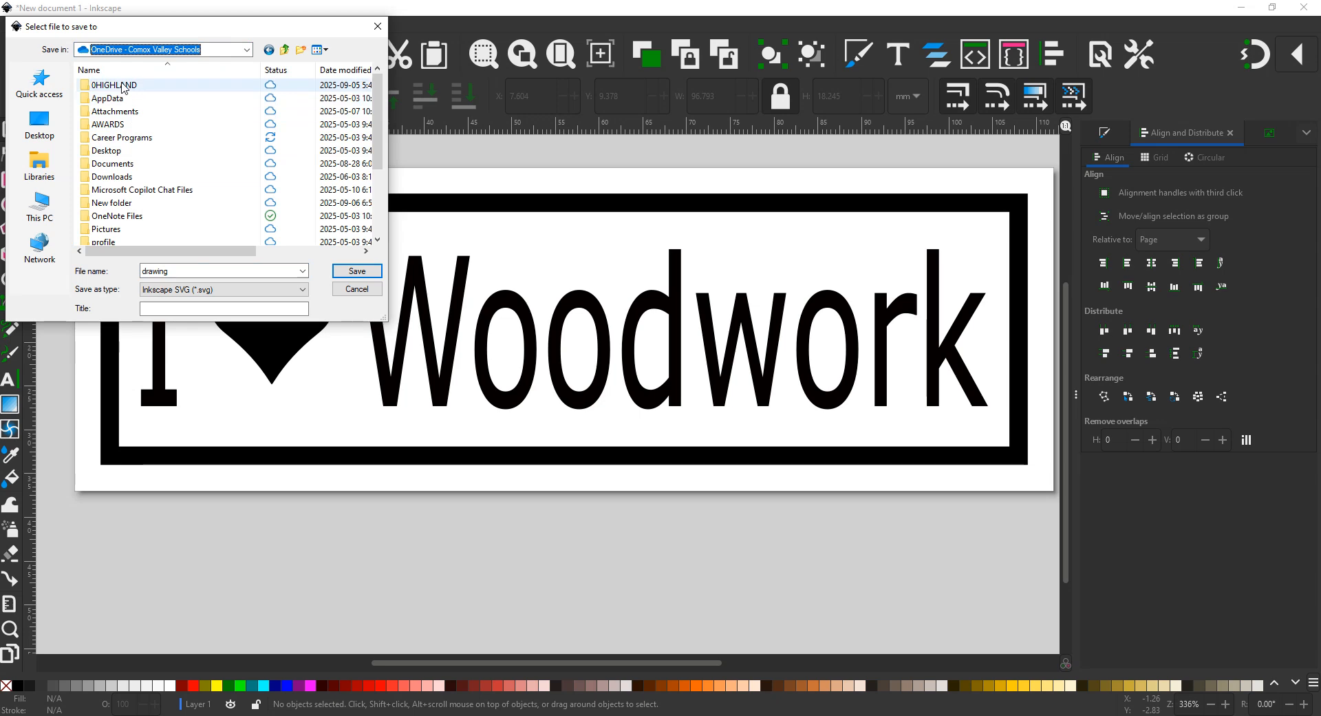
{"action": "scroll", "coordinate": [126, 131], "scroll_direction": "down", "scroll_amount": 1}
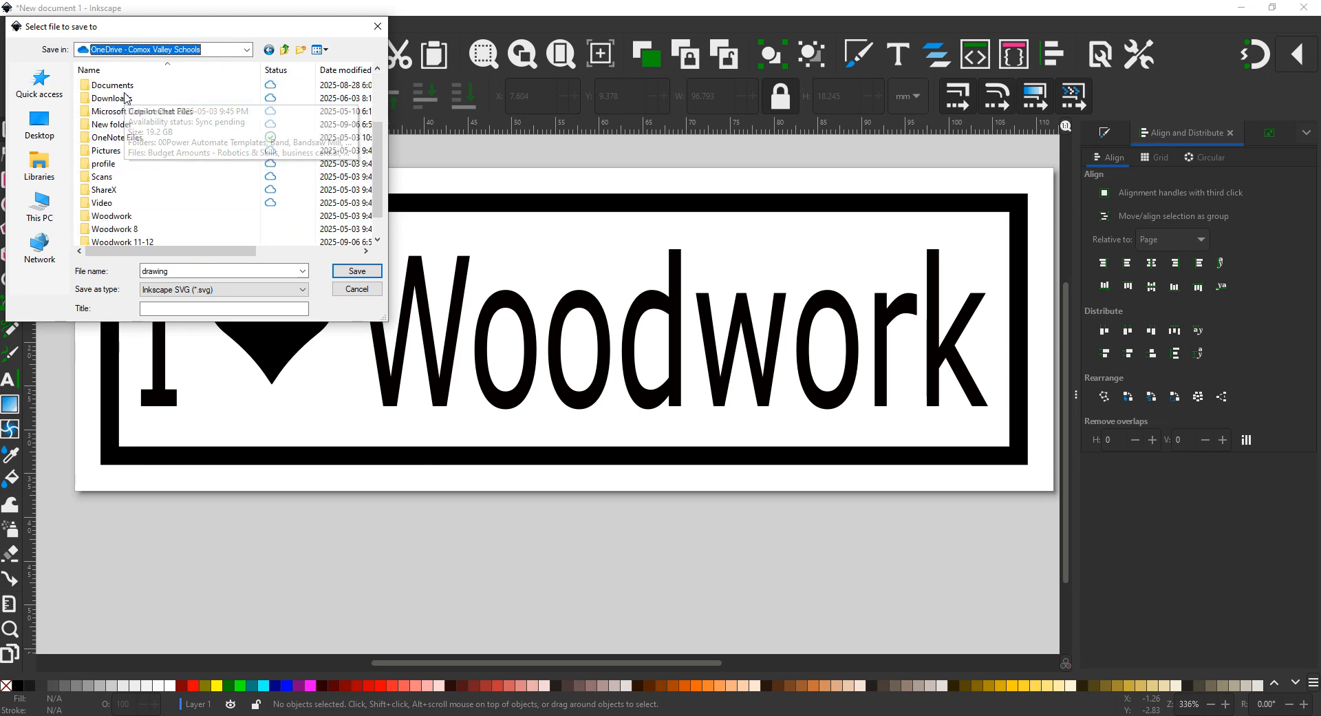
{"action": "double_click", "coordinate": [119, 231]}
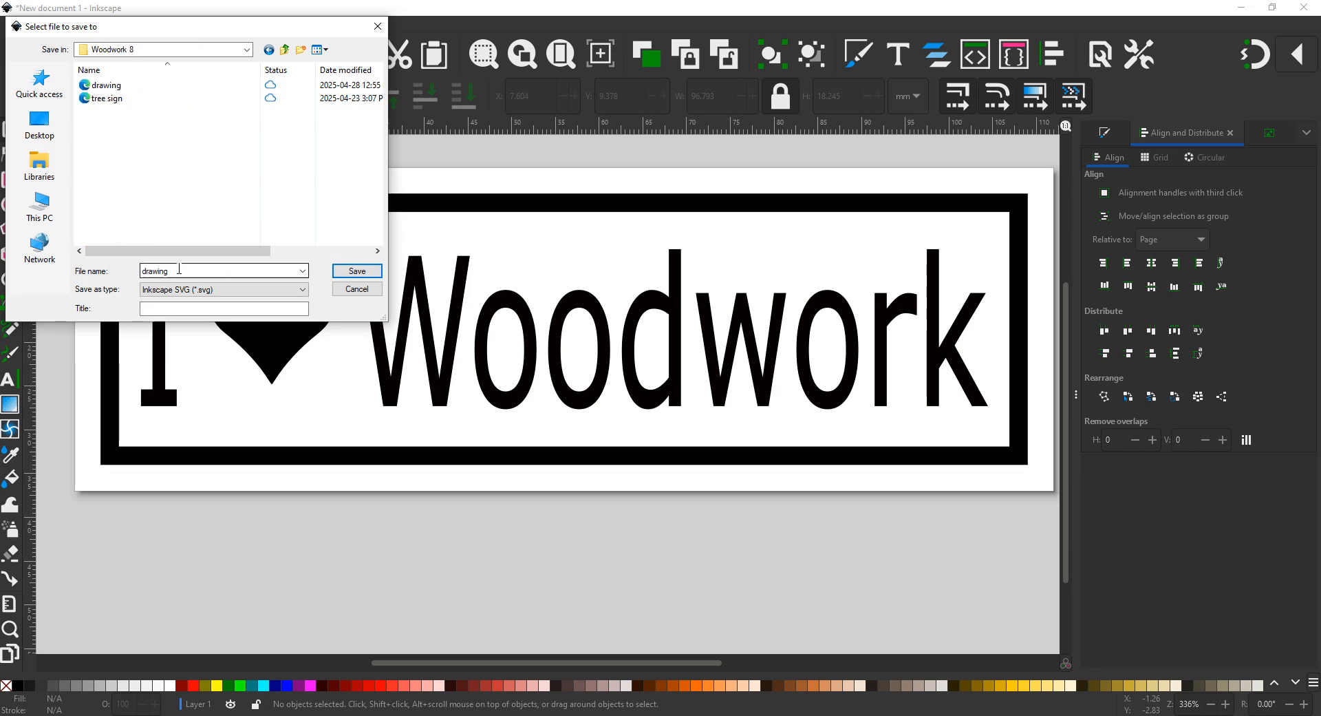
Step: Name the file "Wooden Block Sign" and save it as an Inkscape SVG
{"action": "double_click", "coordinate": [155, 271]}
{"action": "type", "text": "Wooden Blocx"}
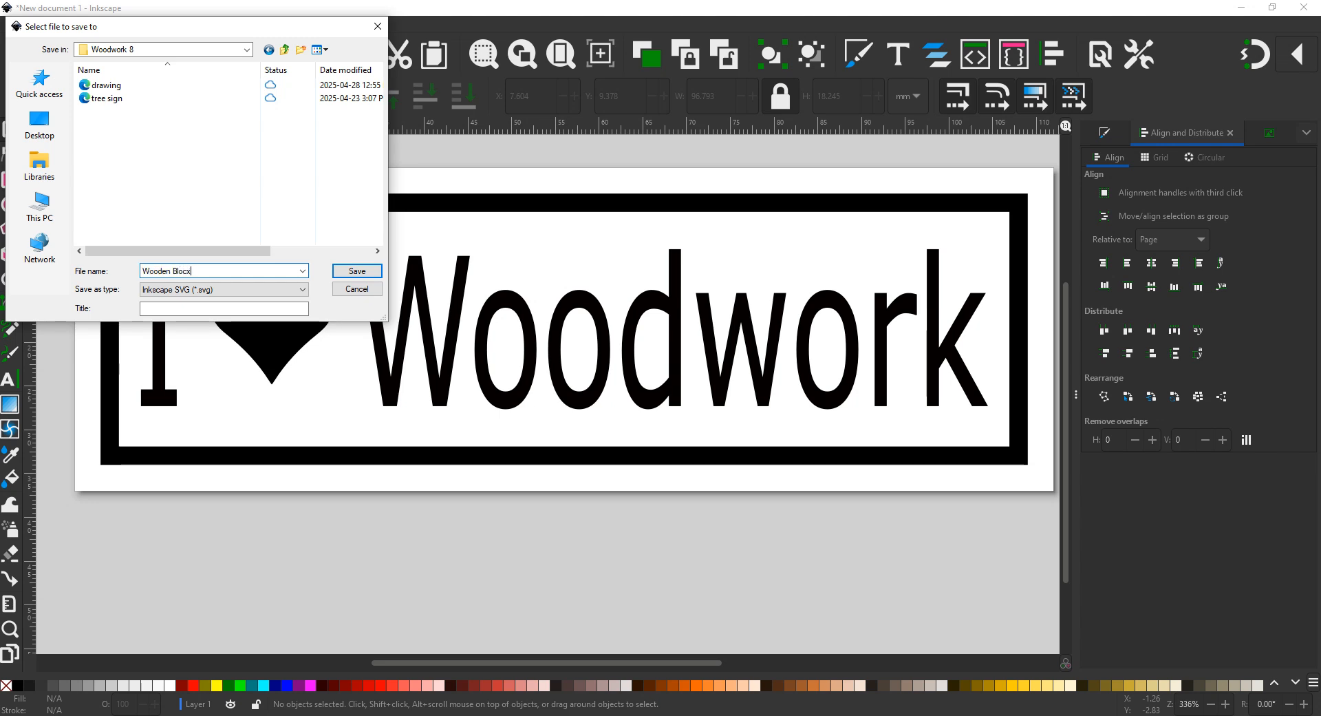
{"action": "key", "text": "BackSpace"}
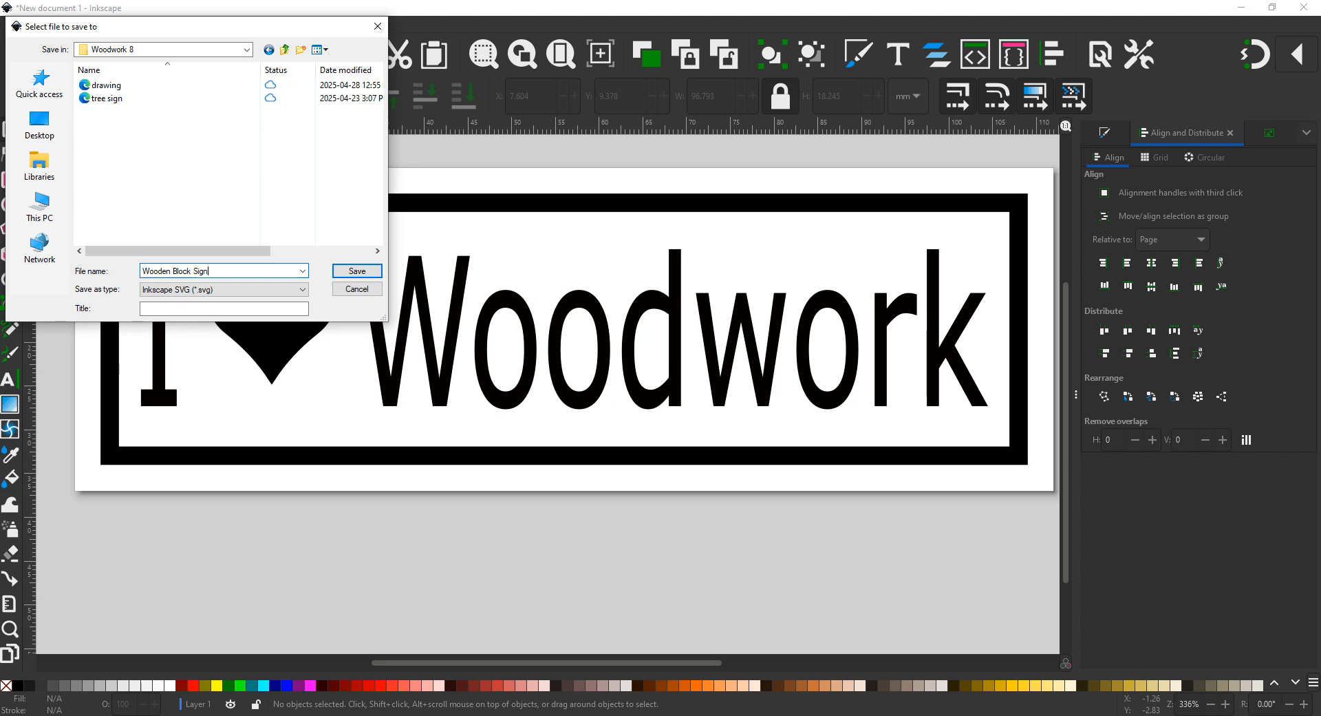
{"action": "key", "text": "Return"}
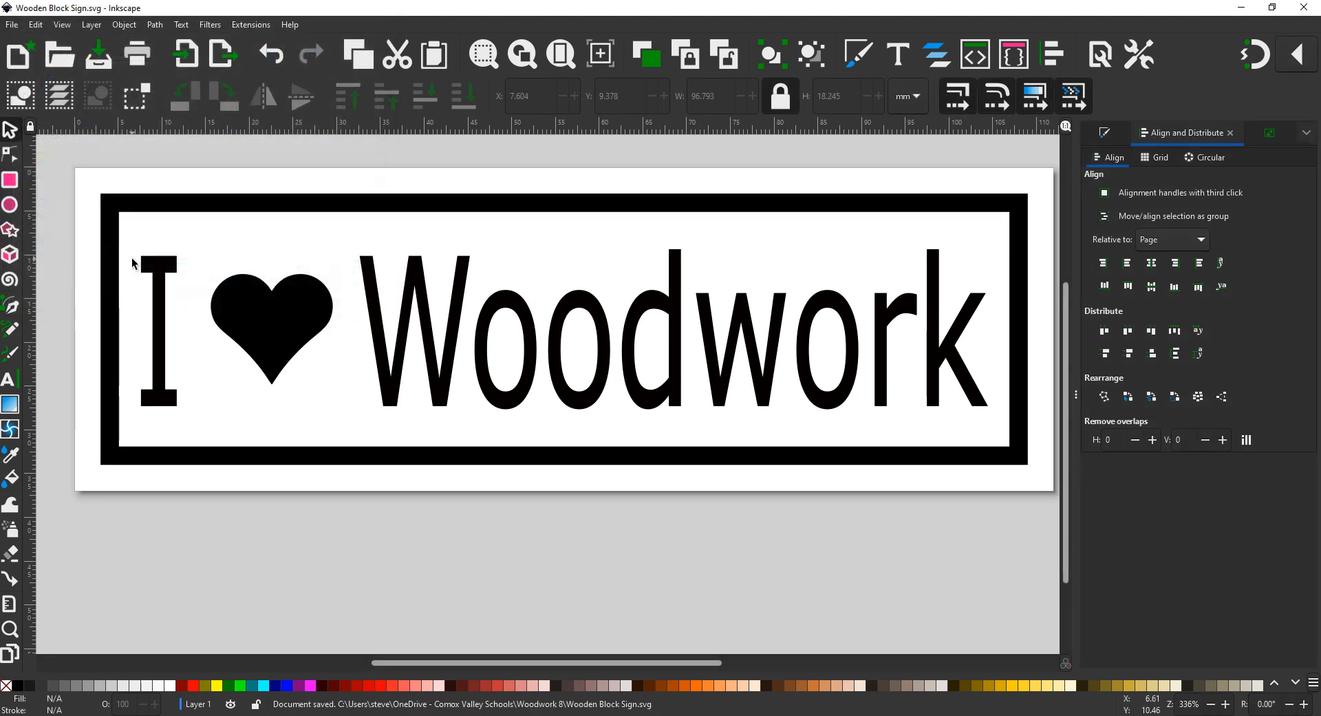